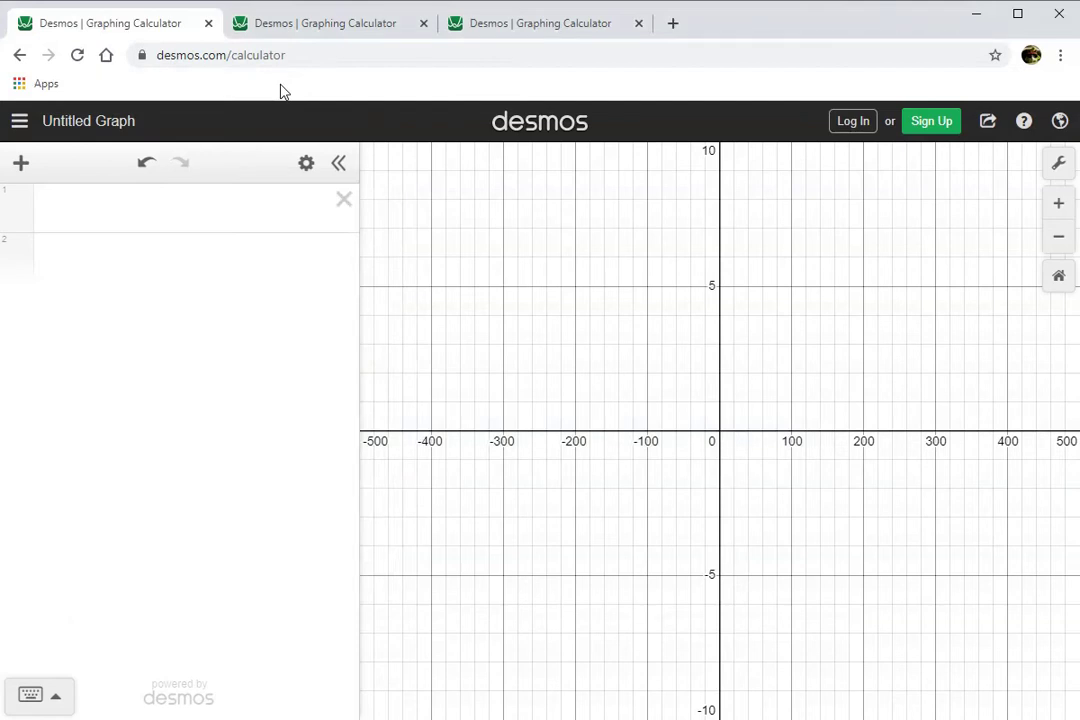
Graph sin(x)+sin(2x) as the first expression
{"action": "left_click", "coordinate": [171, 202]}
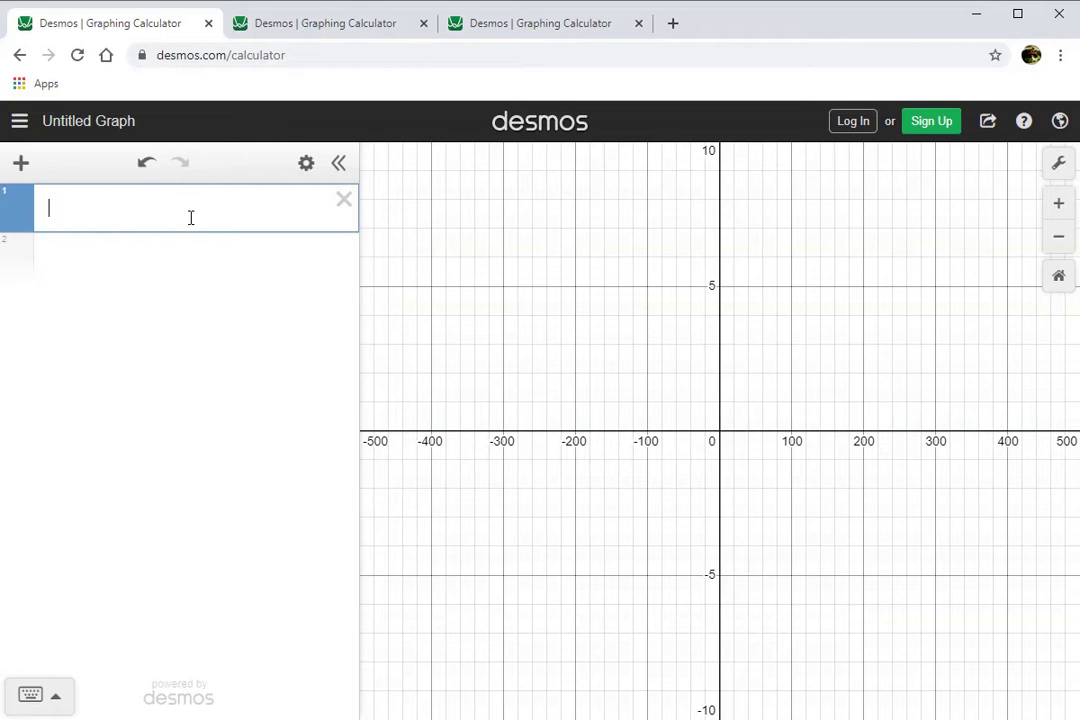
{"action": "type", "text": "sin(x)+"}
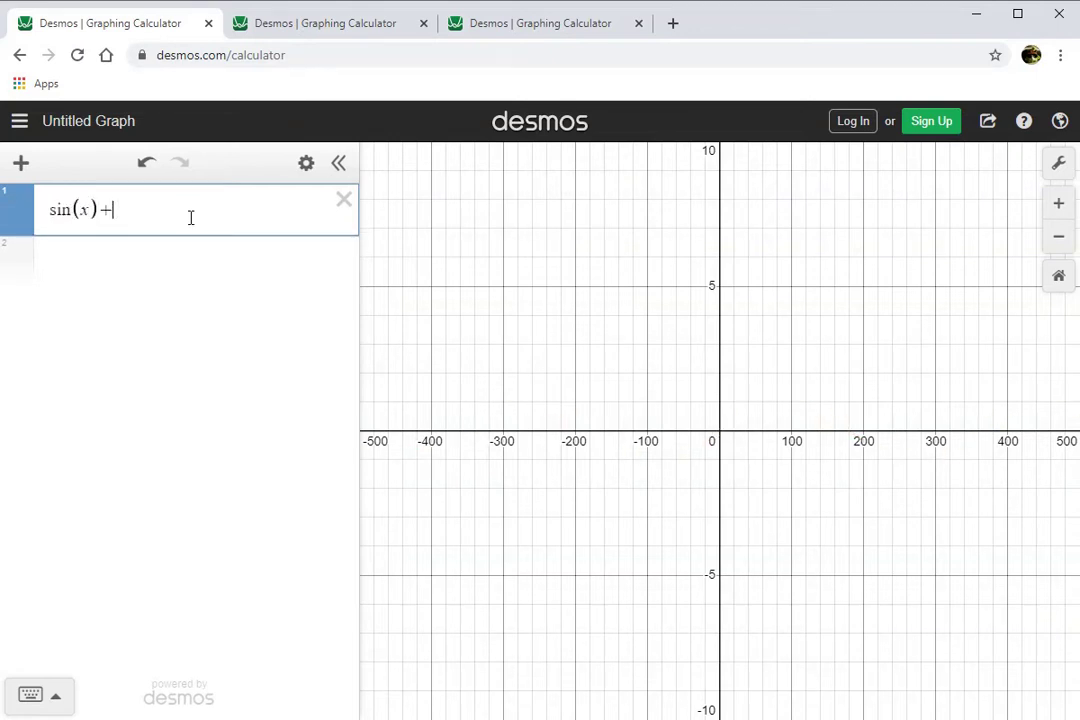
{"action": "type", "text": "sin(2x"}
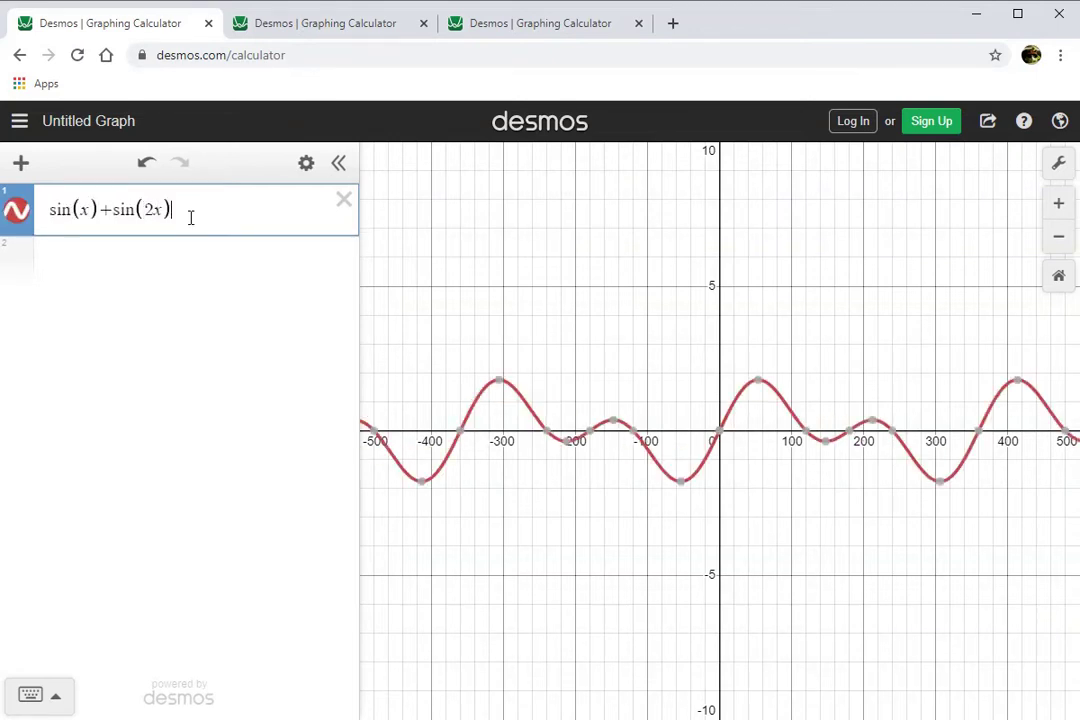
{"action": "left_click", "coordinate": [730, 528]}
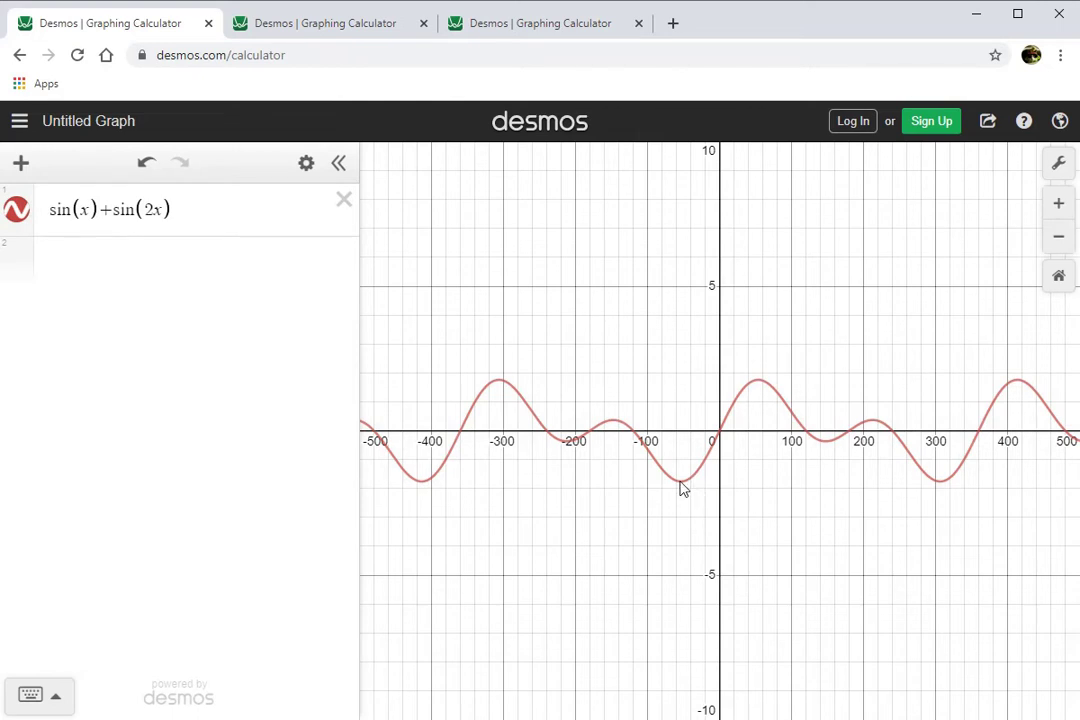
Change the x-coefficients in the first expression to make it sin(2x)+sin(3x)
{"action": "double_click", "coordinate": [151, 209]}
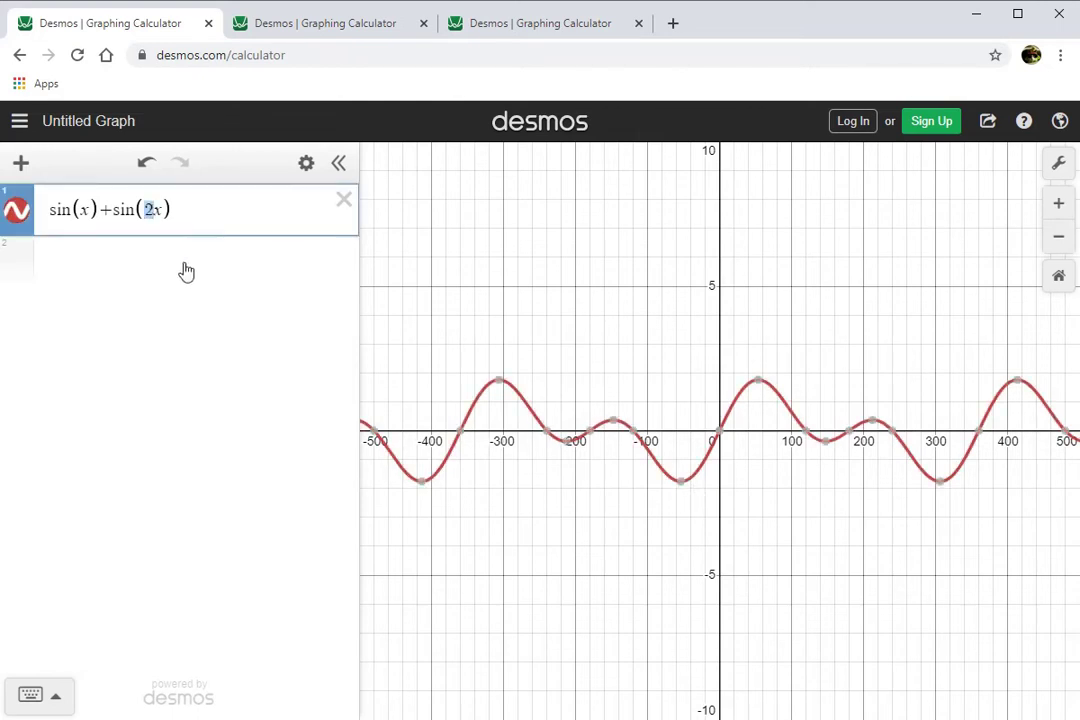
{"action": "type", "text": "3"}
{"action": "left_click", "coordinate": [617, 581]}
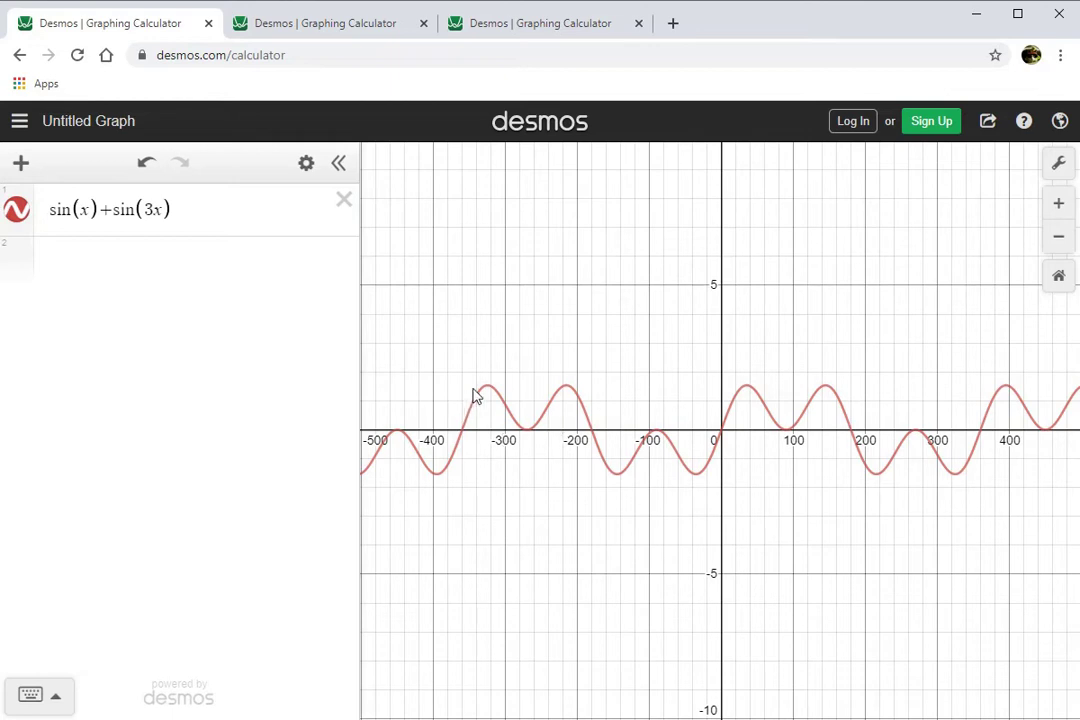
{"action": "left_click", "coordinate": [72, 207]}
{"action": "type", "text": "2"}
{"action": "left_click", "coordinate": [485, 564]}
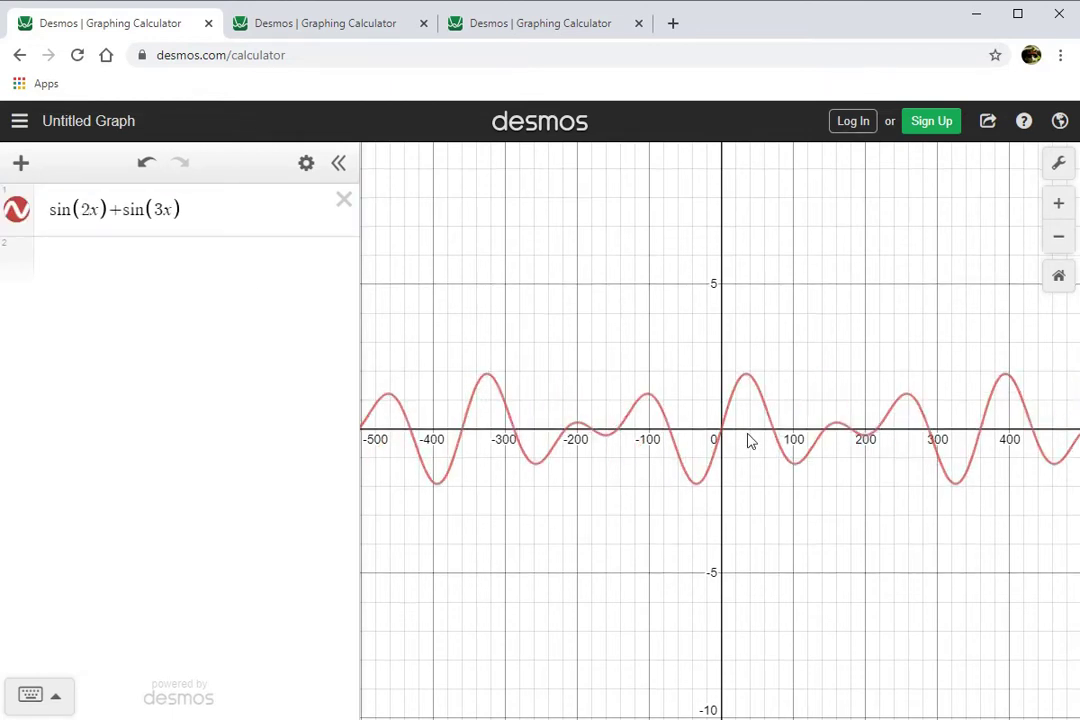
Give the second sine term an amplitude of 2 and an x-coefficient of 7.111
{"action": "left_click", "coordinate": [124, 209]}
{"action": "type", "text": "5"}
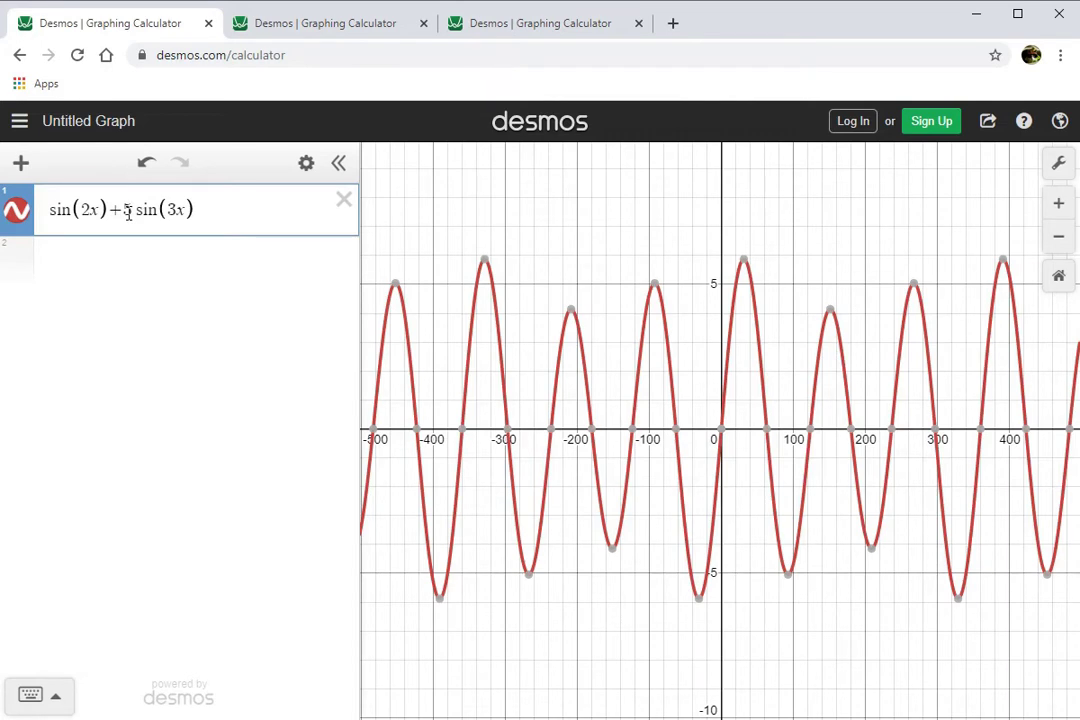
{"action": "key", "text": "BackSpace"}
{"action": "type", "text": "2"}
{"action": "left_click", "coordinate": [169, 209]}
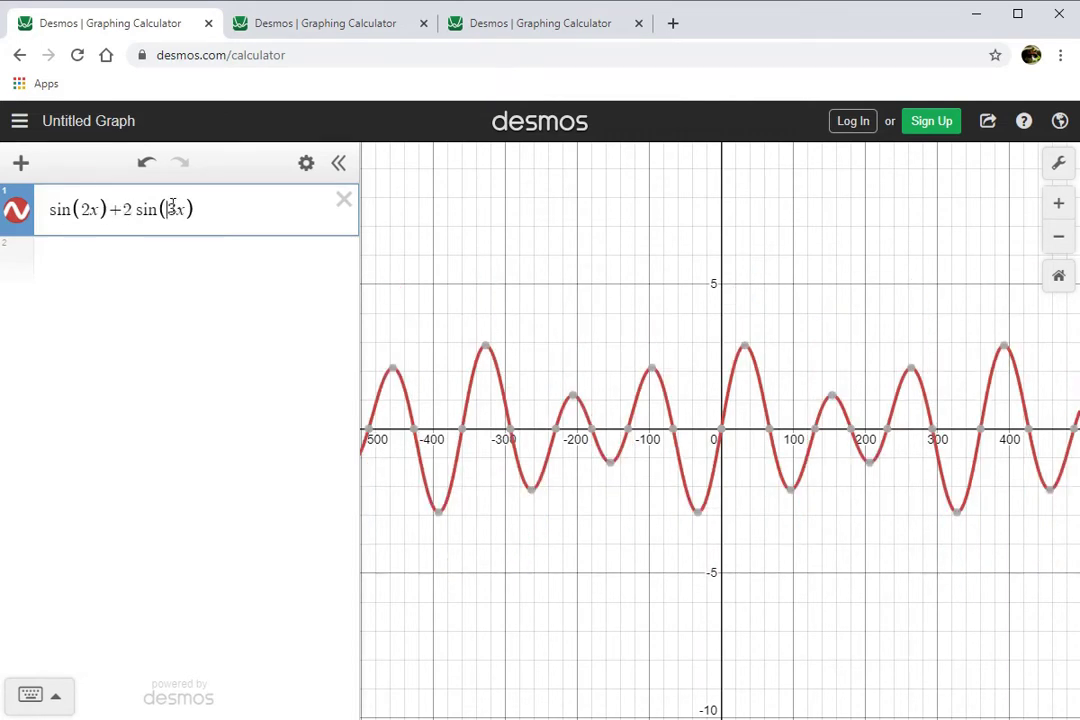
{"action": "key", "text": "shift+Right"}
{"action": "type", "text": "7.111"}
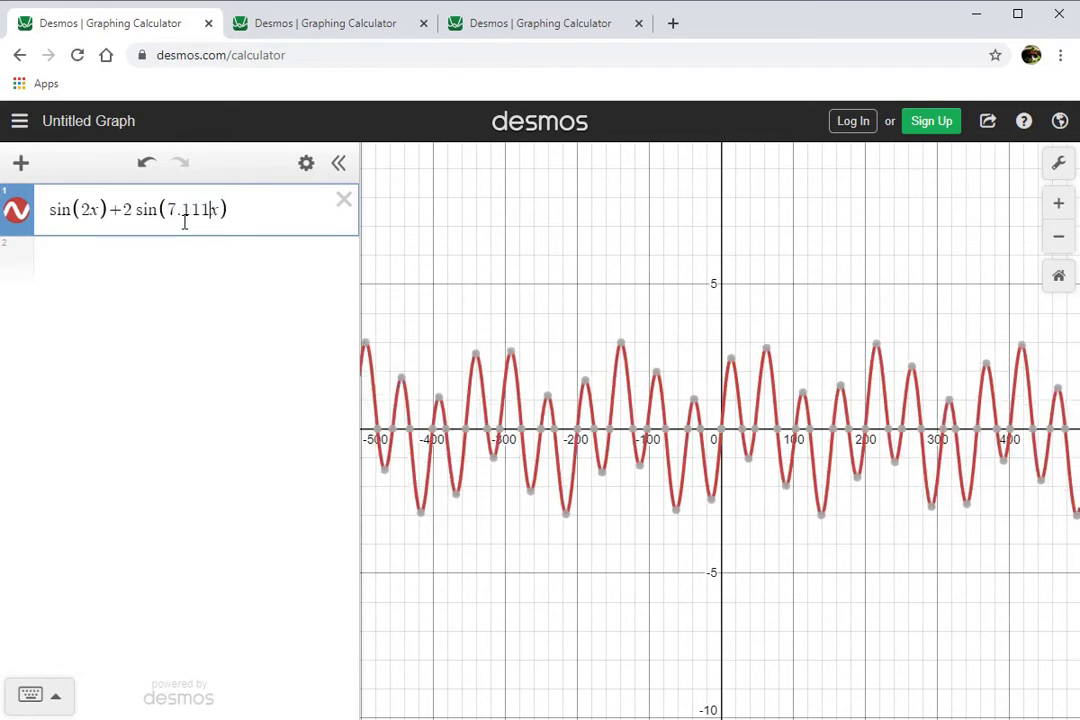
Set the first sine term's x-coefficient to 2.222 and its amplitude to -4
{"action": "left_click", "coordinate": [90, 210]}
{"action": "type", "text": ".222"}
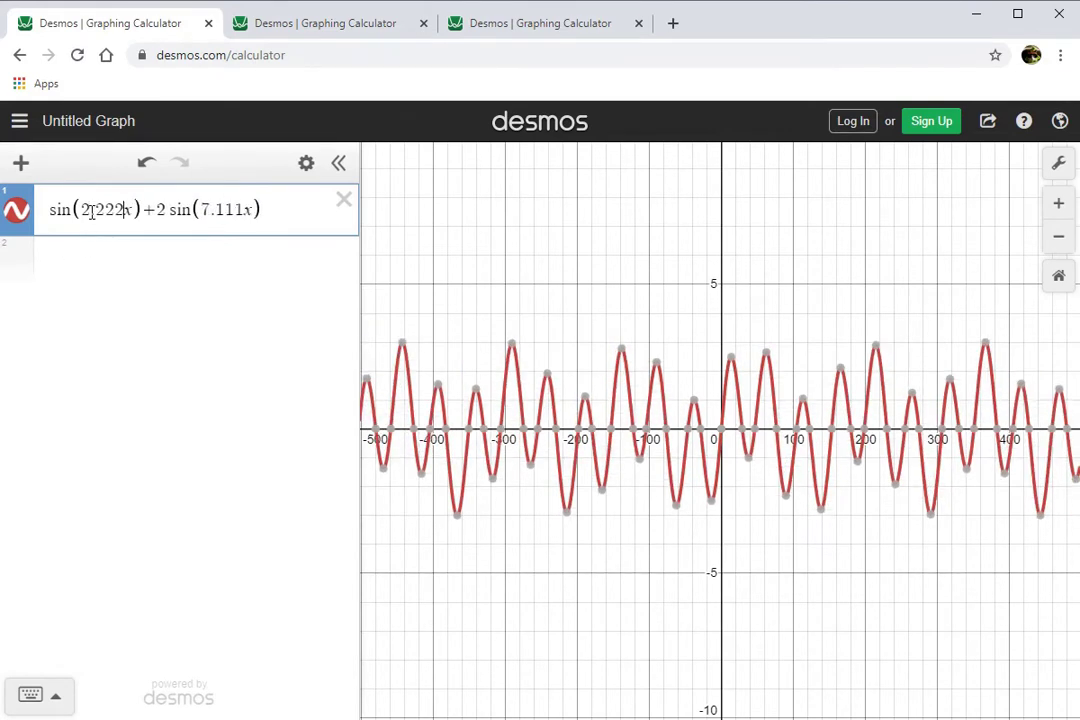
{"action": "left_click", "coordinate": [52, 209]}
{"action": "type", "text": "-4"}
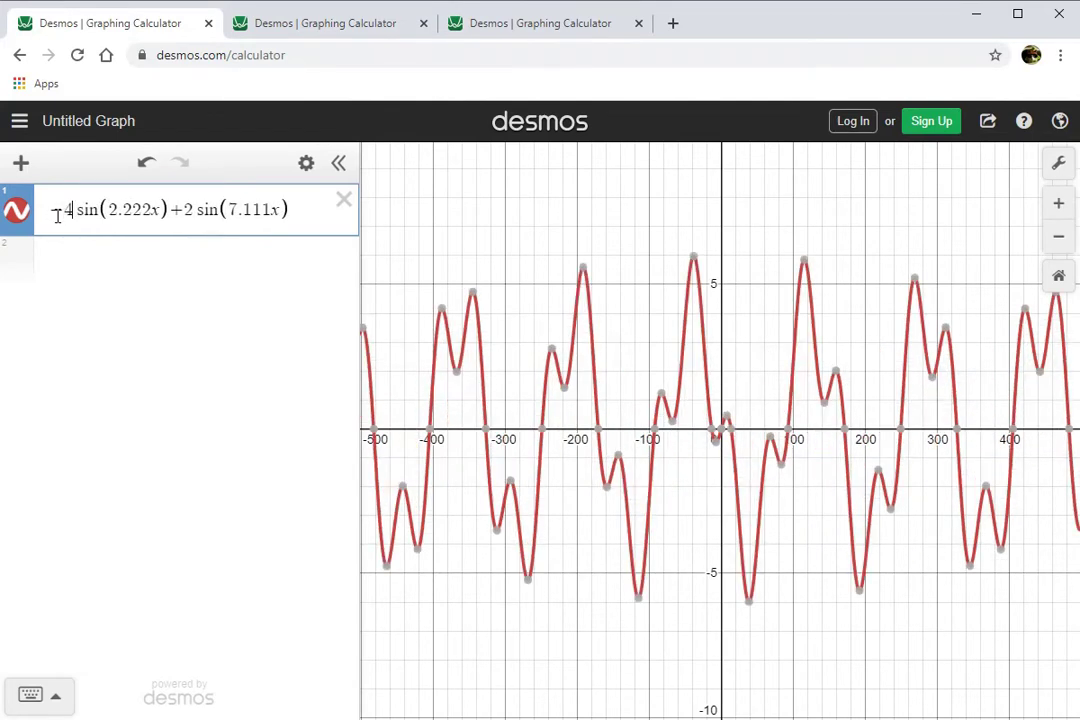
{"action": "left_click", "coordinate": [896, 689]}
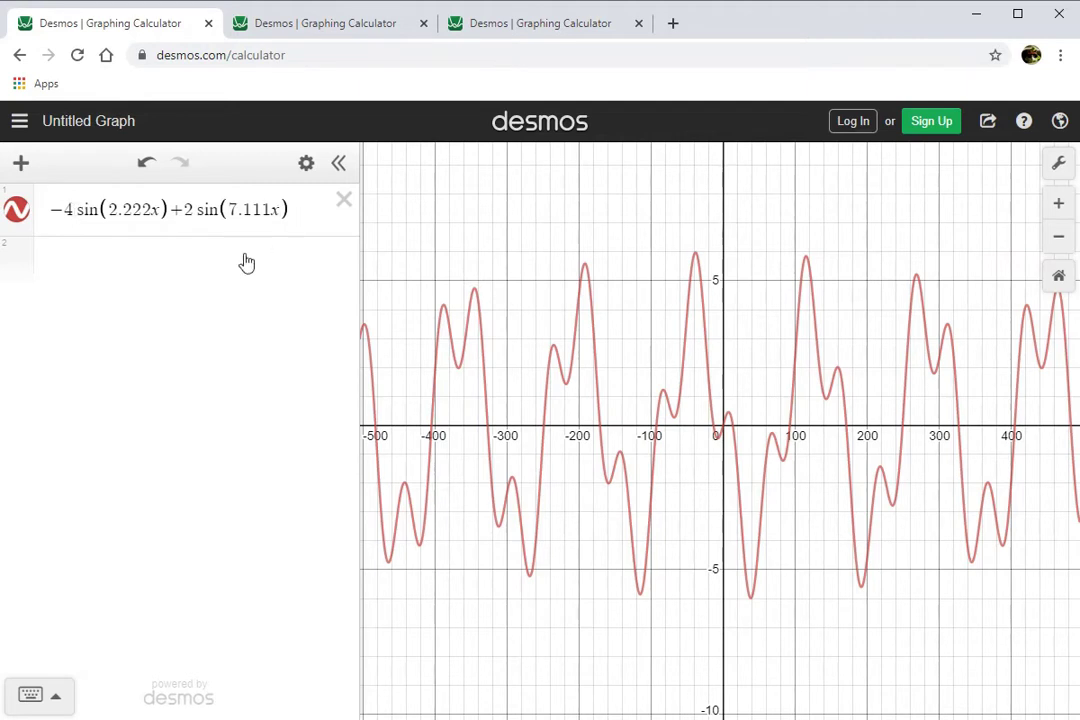
Hide the first curve and graph sin(x)+sin(1.5x)+sin(3.2x) as the second expression
{"action": "left_click", "coordinate": [20, 209]}
{"action": "left_click", "coordinate": [86, 260]}
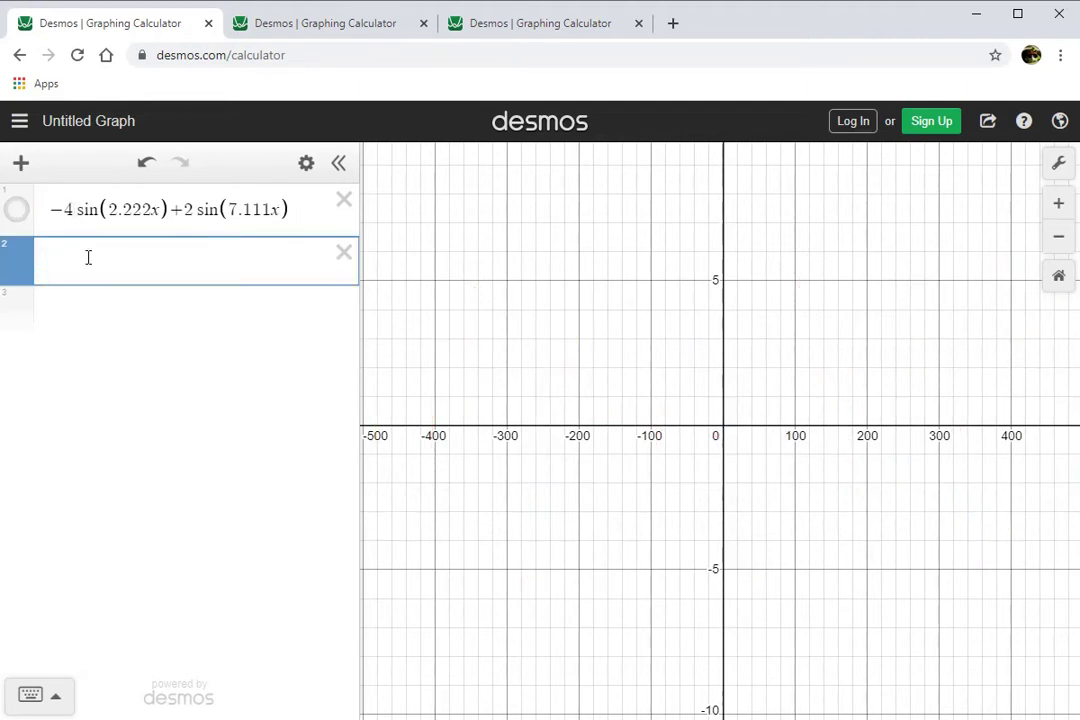
{"action": "type", "text": "sin(x)"}
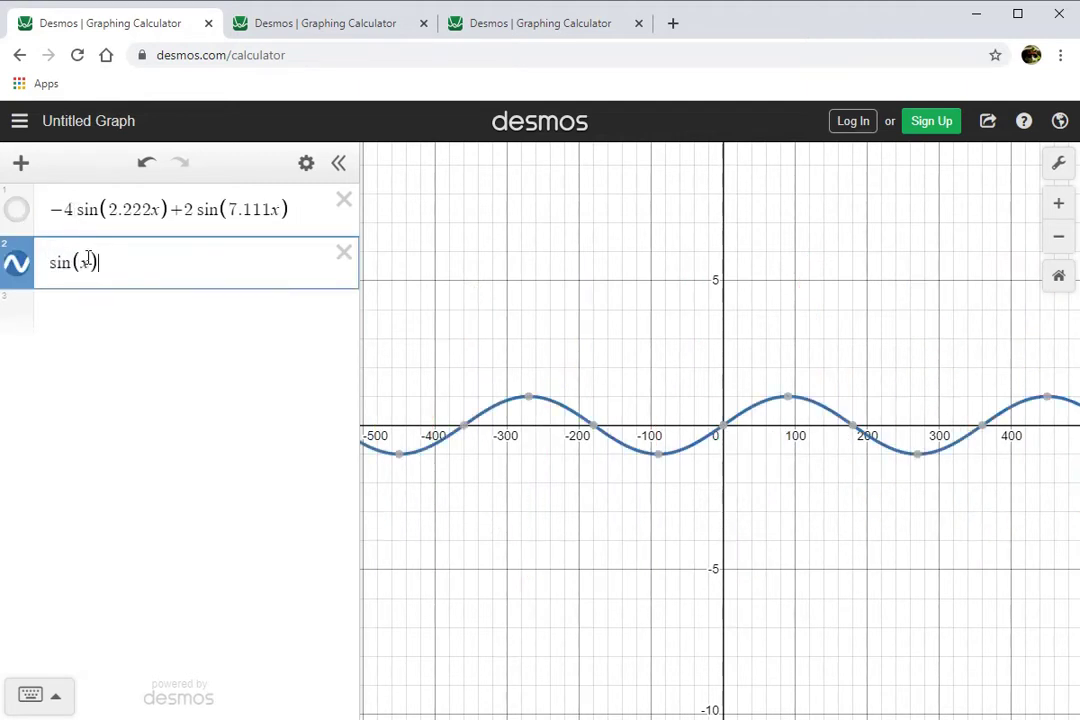
{"action": "type", "text": "+sin(1.5x)"}
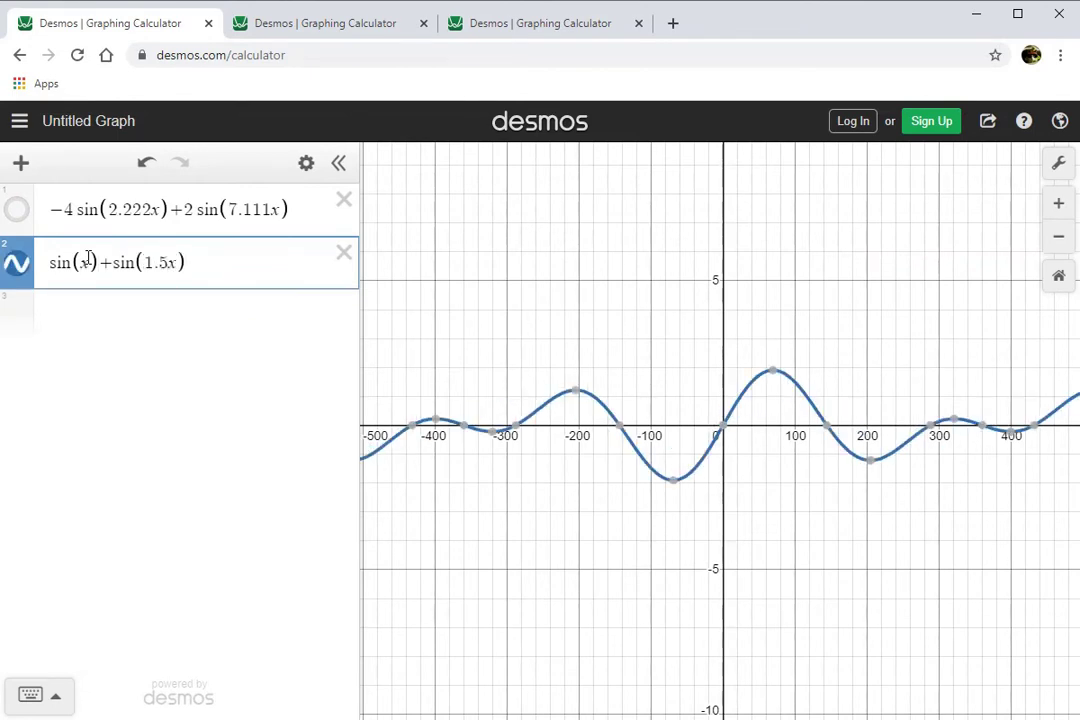
{"action": "type", "text": "+sin("}
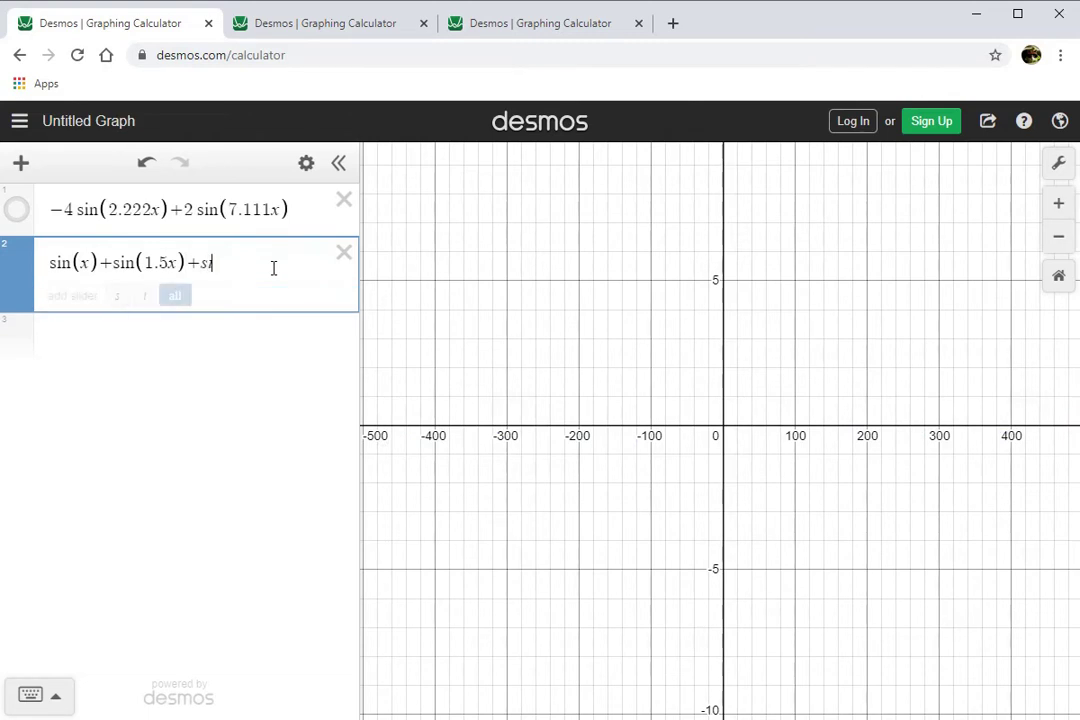
{"action": "type", "text": "3.2x)"}
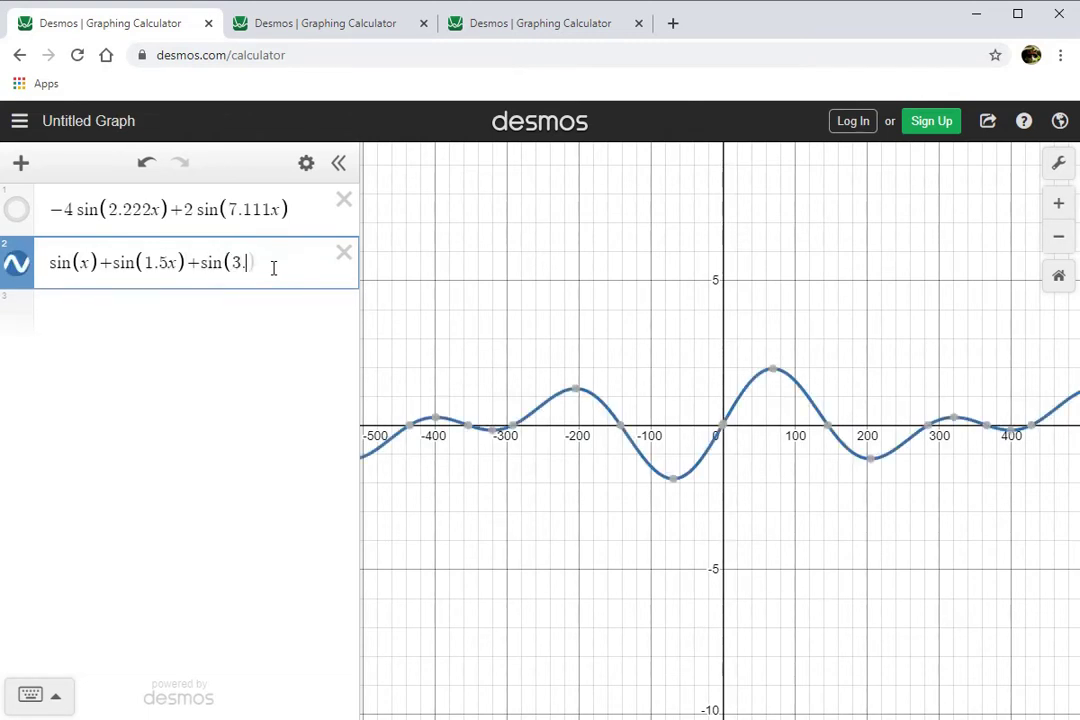
{"action": "left_click", "coordinate": [720, 343]}
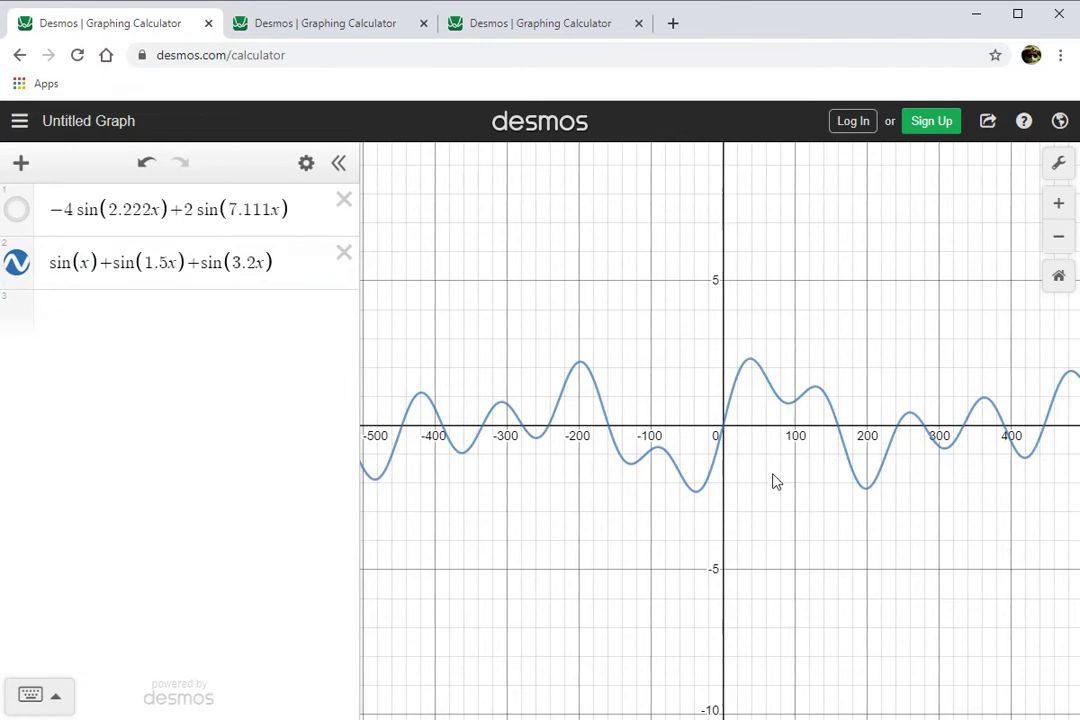
Set the graph's x-axis range from -5000 to 5000
{"action": "scroll", "coordinate": [778, 490], "scroll_direction": "down", "scroll_amount": 5}
{"action": "scroll", "coordinate": [779, 503], "scroll_direction": "down", "scroll_amount": 3}
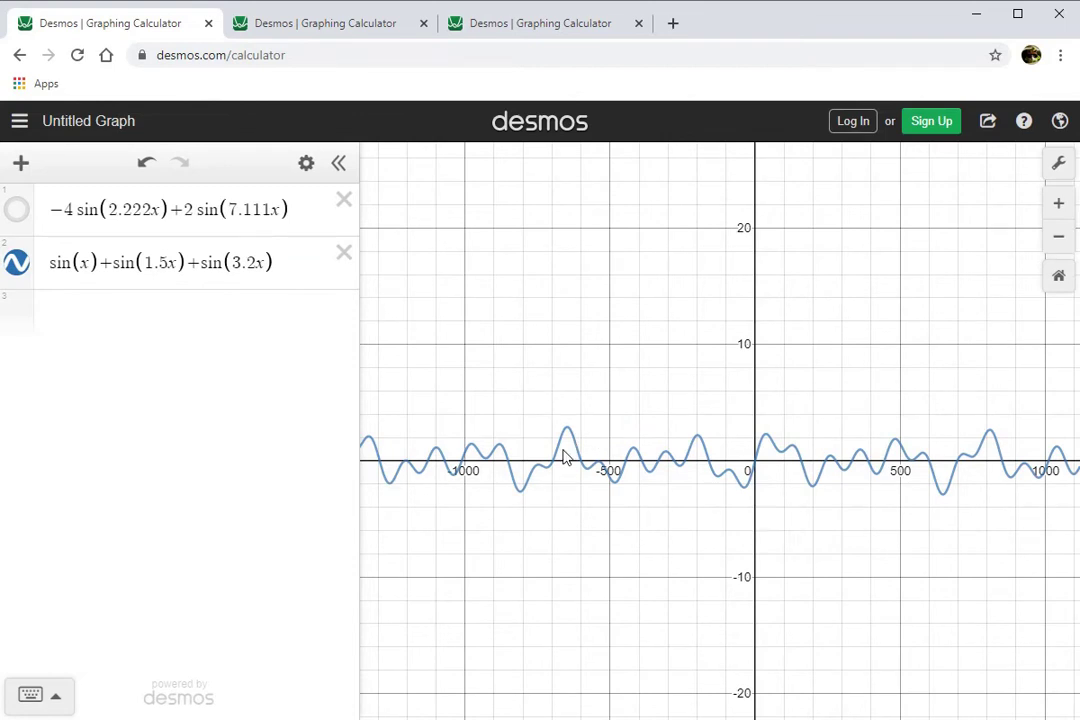
{"action": "scroll", "coordinate": [706, 569], "scroll_direction": "down", "scroll_amount": 2}
{"action": "scroll", "coordinate": [703, 568], "scroll_direction": "down", "scroll_amount": 3}
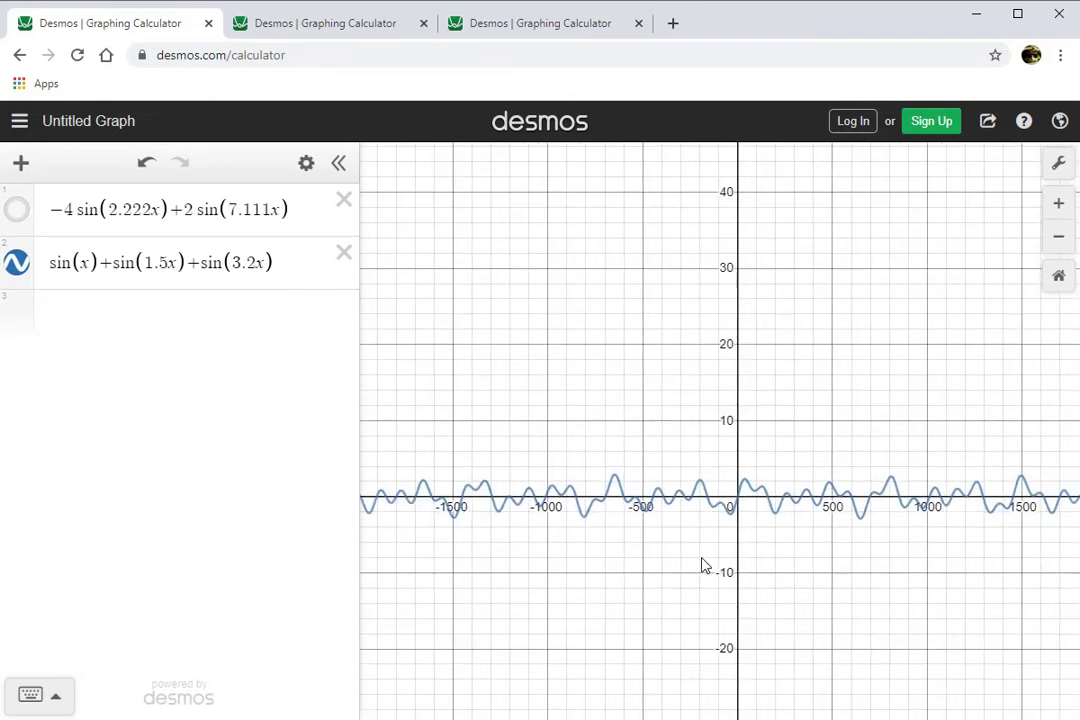
{"action": "left_click_drag", "start_coordinate": [694, 593], "coordinate": [692, 518]}
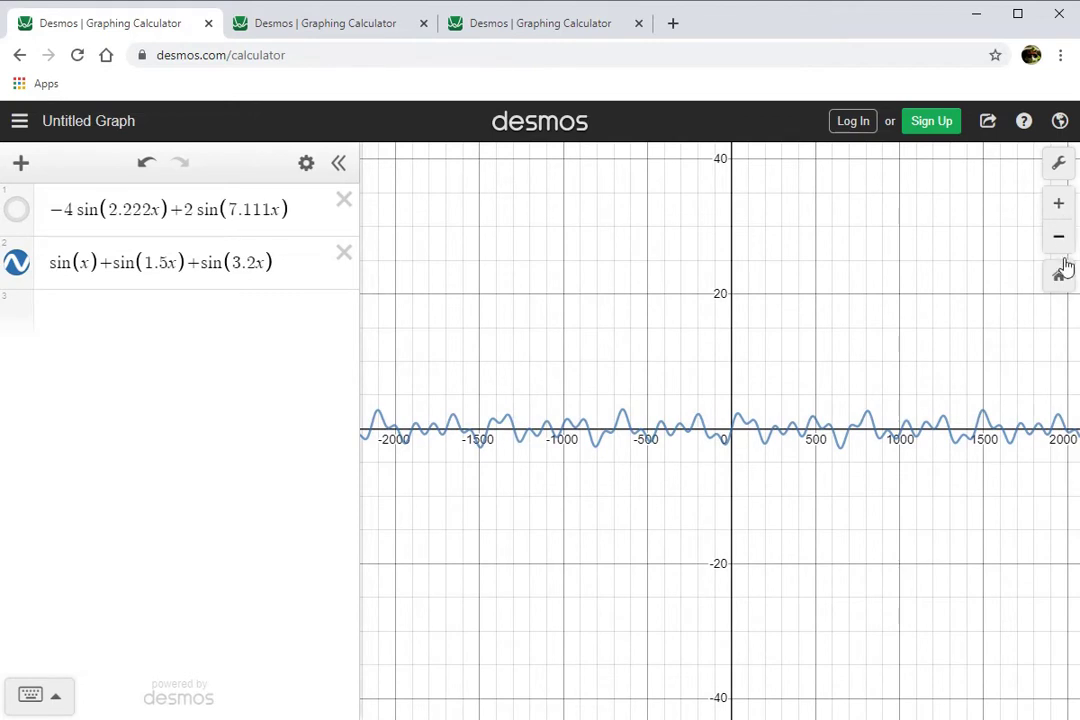
{"action": "left_click", "coordinate": [1059, 164]}
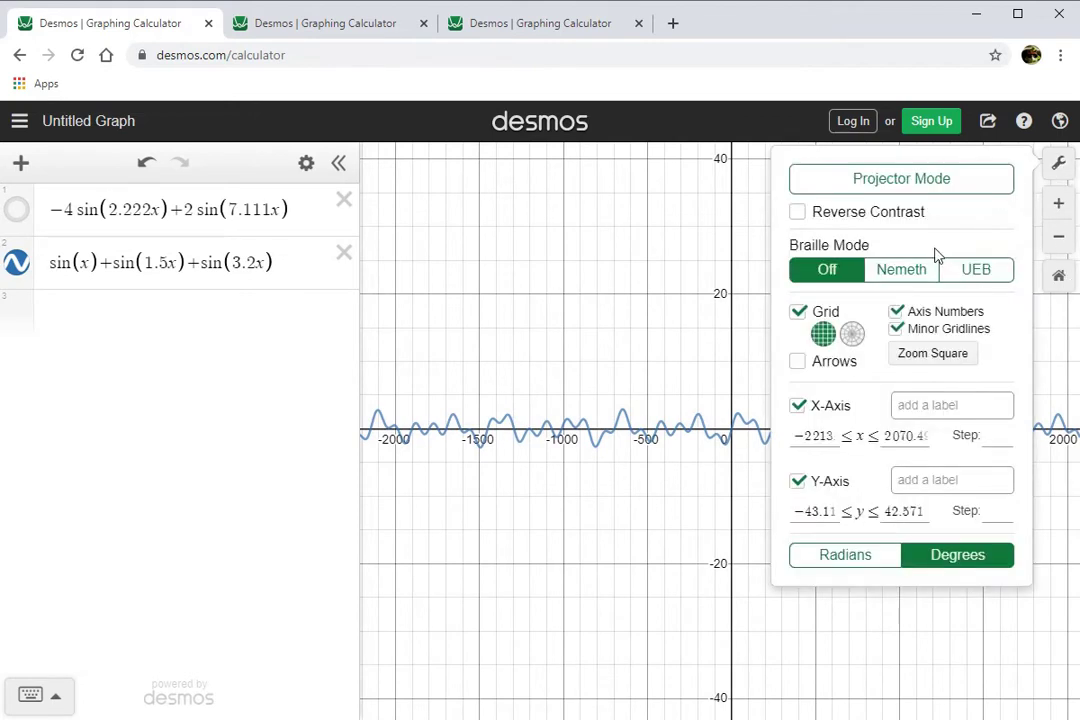
{"action": "double_click", "coordinate": [815, 436]}
{"action": "key", "text": "BackSpace"}
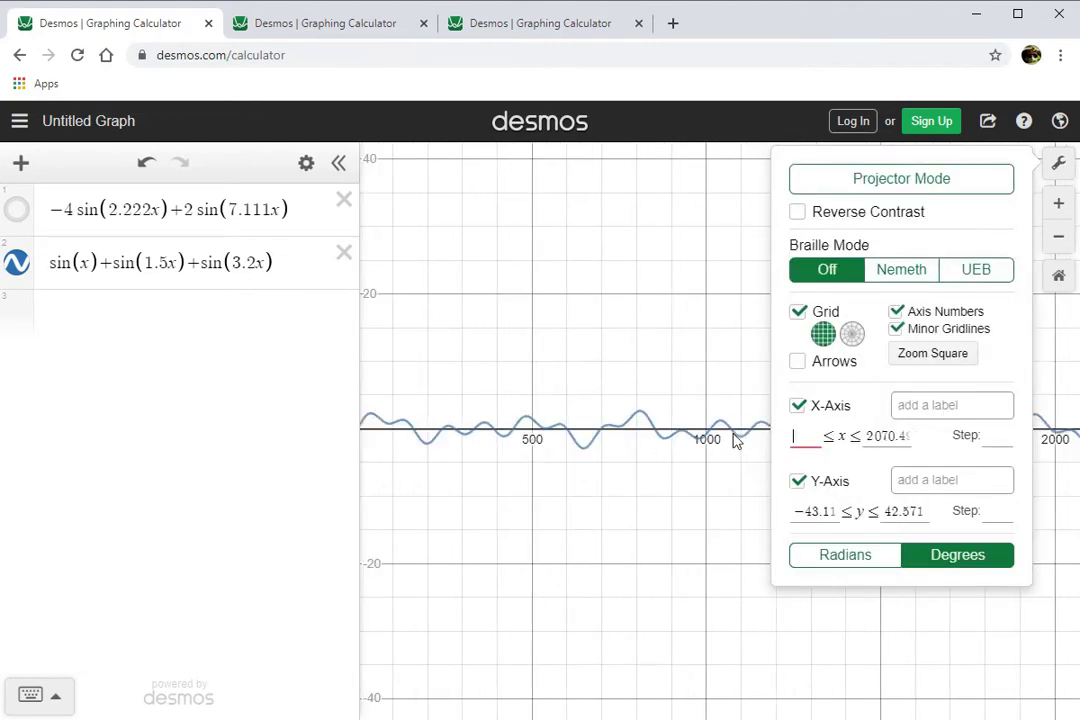
{"action": "type", "text": "-5000"}
{"action": "key", "text": "Tab"}
{"action": "type", "text": "5000"}
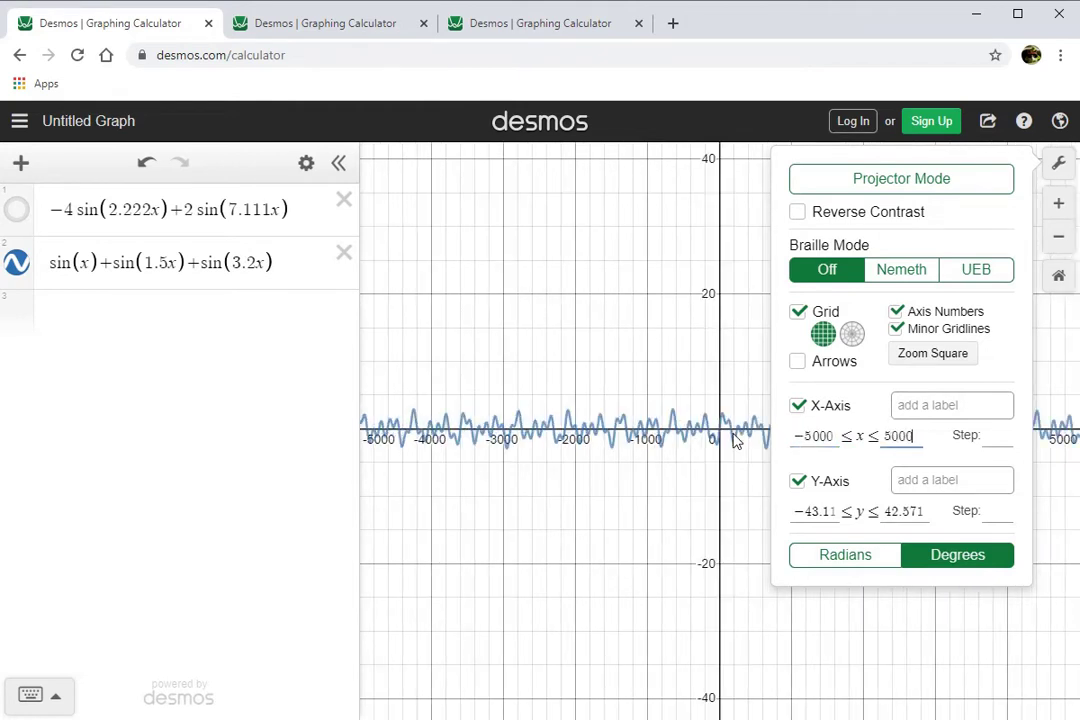
Set the graph's y-axis range from -3 to 3
{"action": "key", "text": "Tab"}
{"action": "key", "text": "Tab"}
{"action": "key", "text": "Tab"}
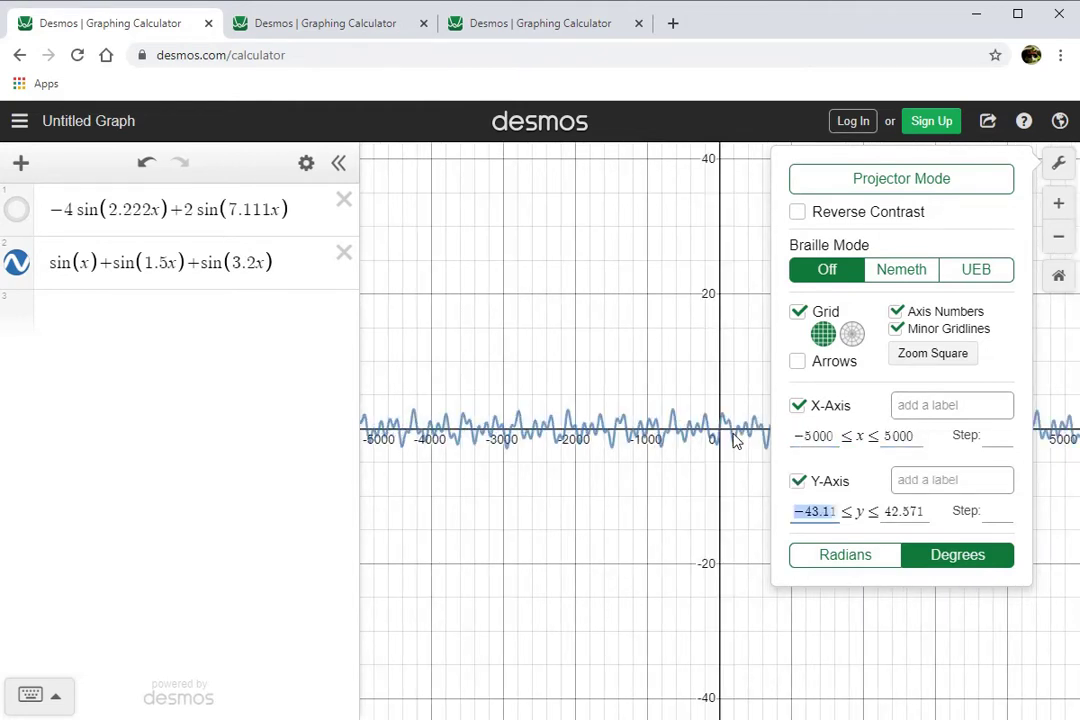
{"action": "type", "text": "-3"}
{"action": "key", "text": "Tab"}
{"action": "type", "text": "3"}
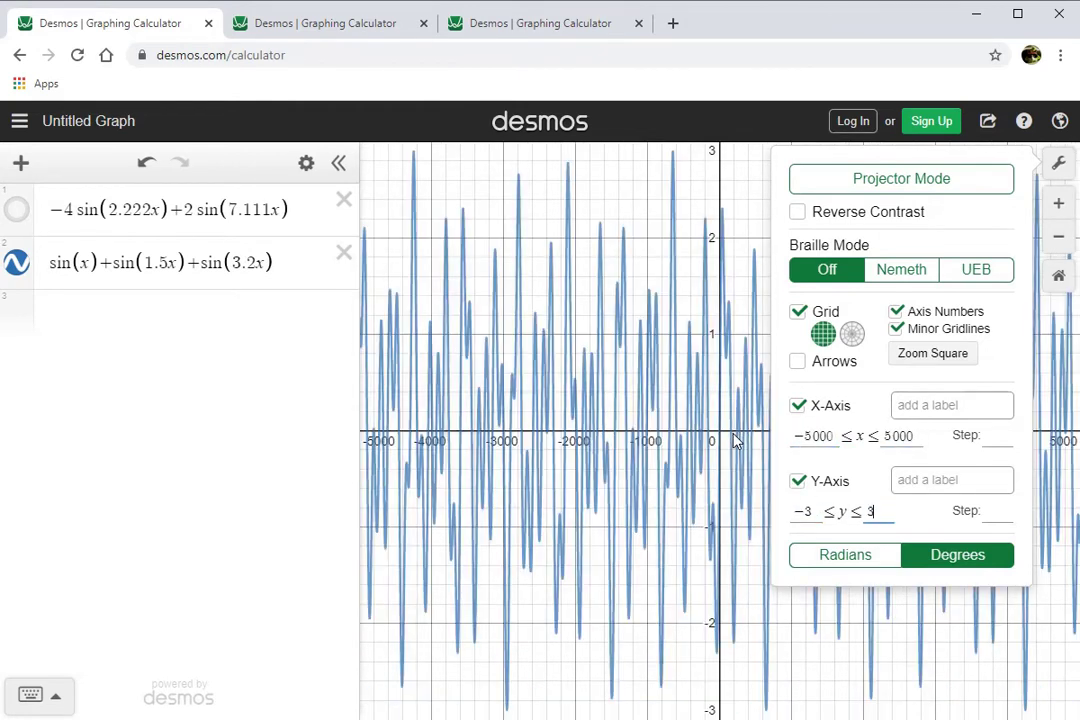
Widen the y-axis range to -5 to 5, and return the graph to its default viewport
{"action": "key", "text": "shift+Tab"}
{"action": "type", "text": "-5"}
{"action": "key", "text": "Tab"}
{"action": "type", "text": "5"}
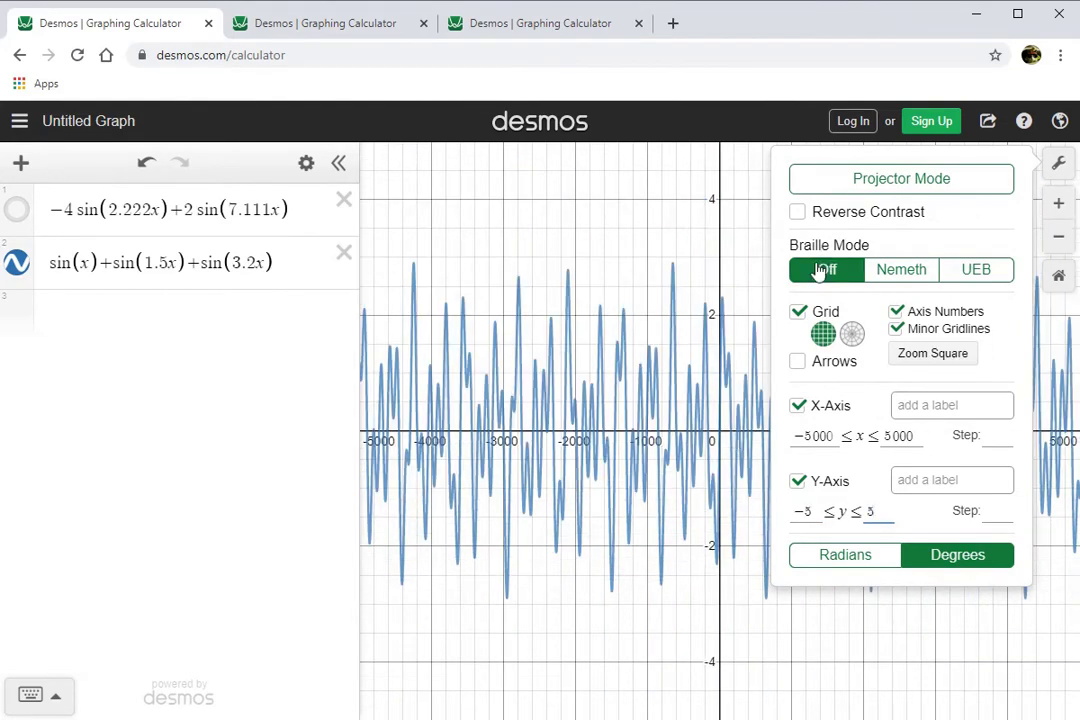
{"action": "left_click", "coordinate": [623, 210]}
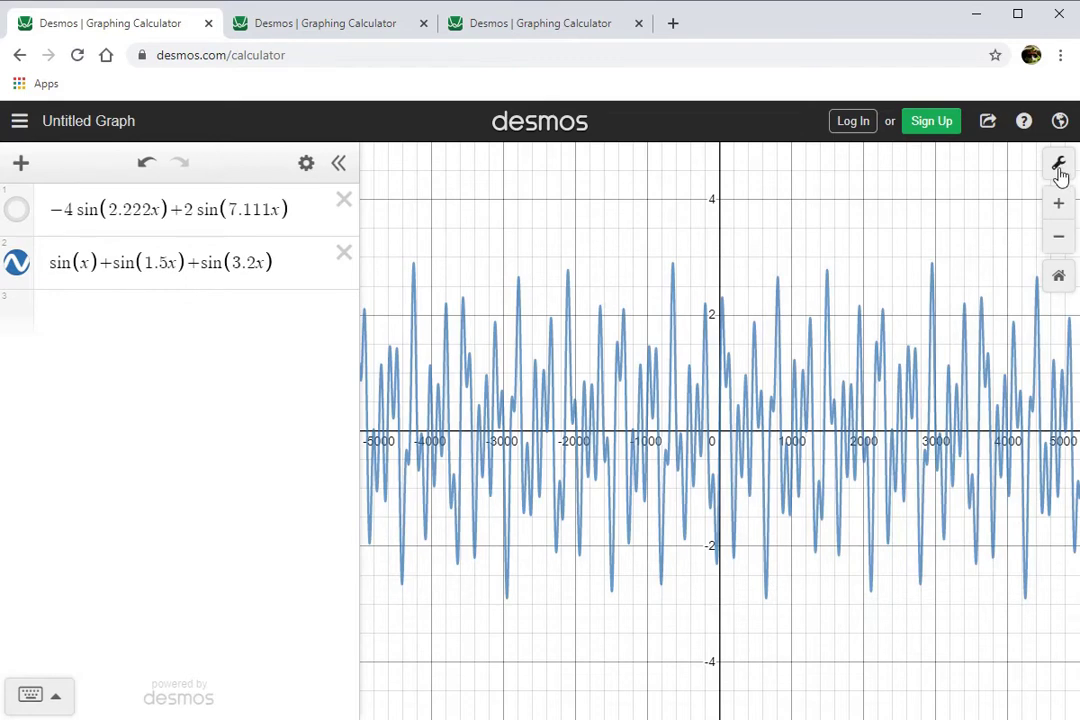
{"action": "left_click", "coordinate": [1059, 278]}
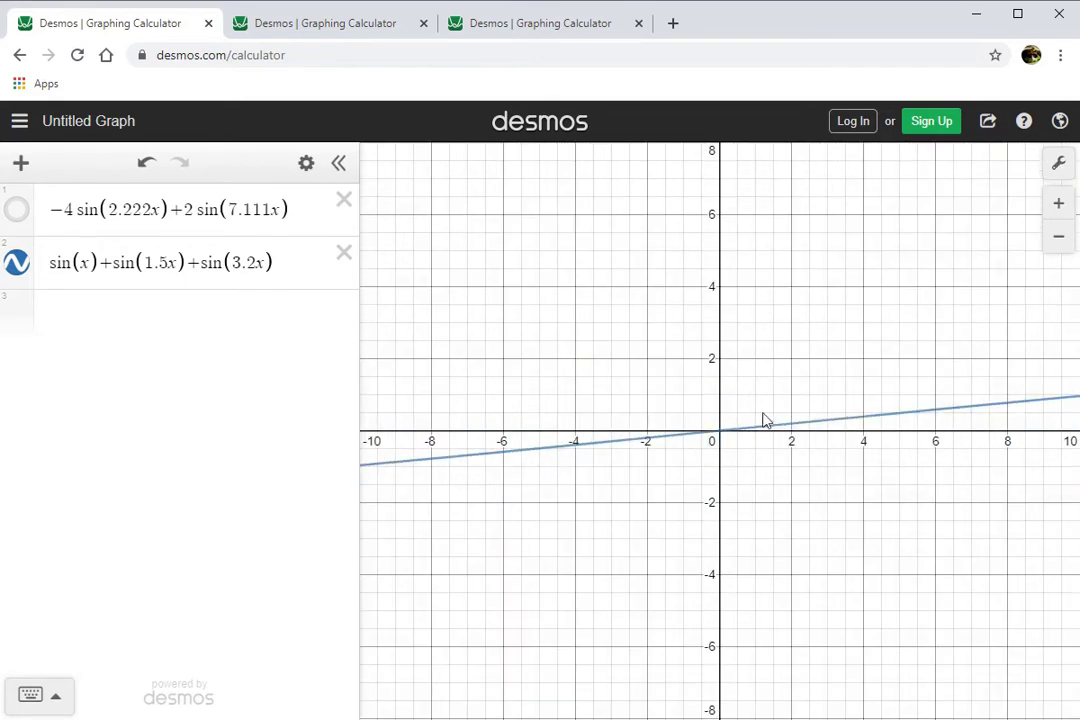
Switch to the second graph, containing functions f and g, and show the f + g curve
{"action": "left_click", "coordinate": [313, 23]}
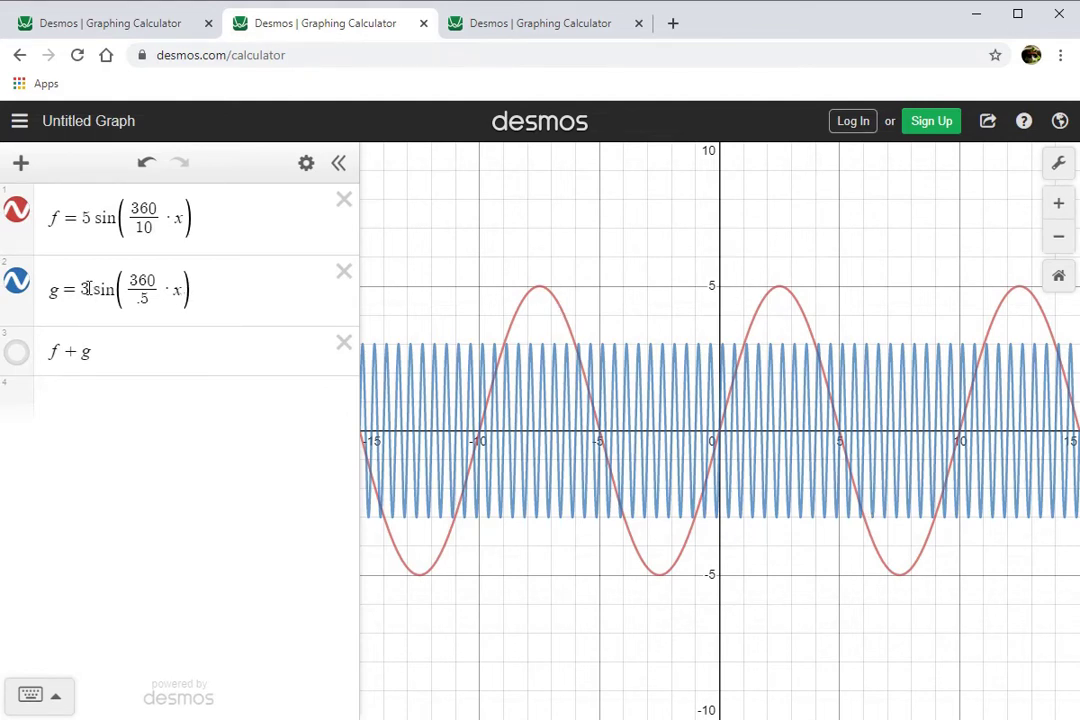
{"action": "left_click", "coordinate": [148, 302]}
{"action": "left_click", "coordinate": [17, 352]}
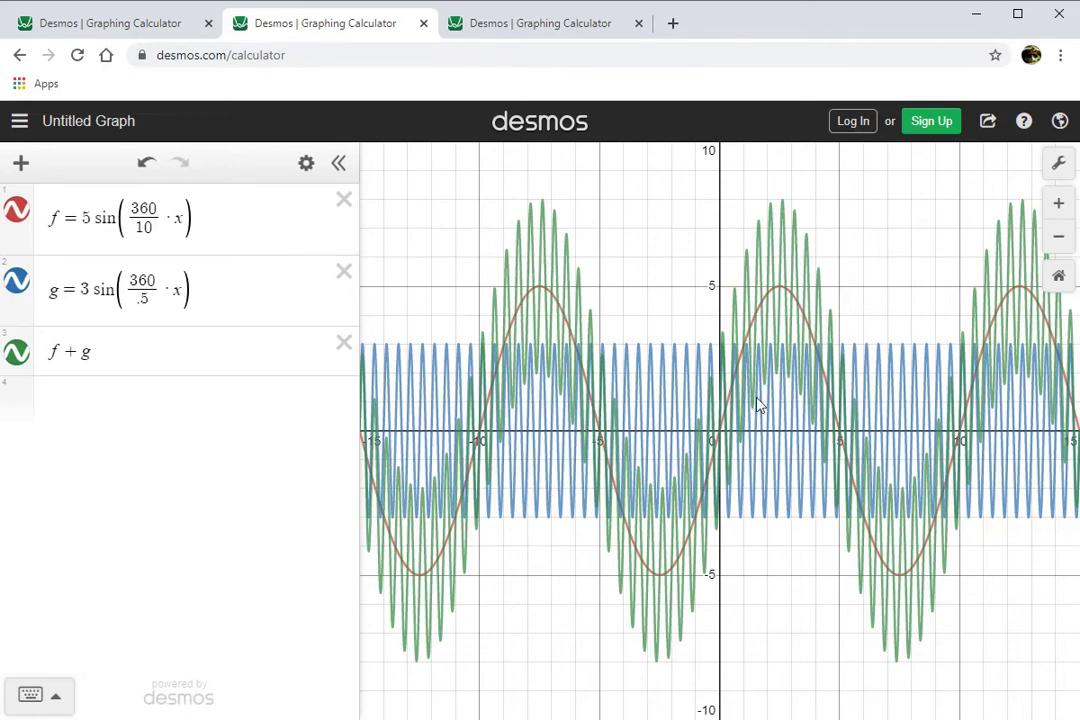
{"action": "scroll", "coordinate": [828, 380], "scroll_direction": "down", "scroll_amount": 5}
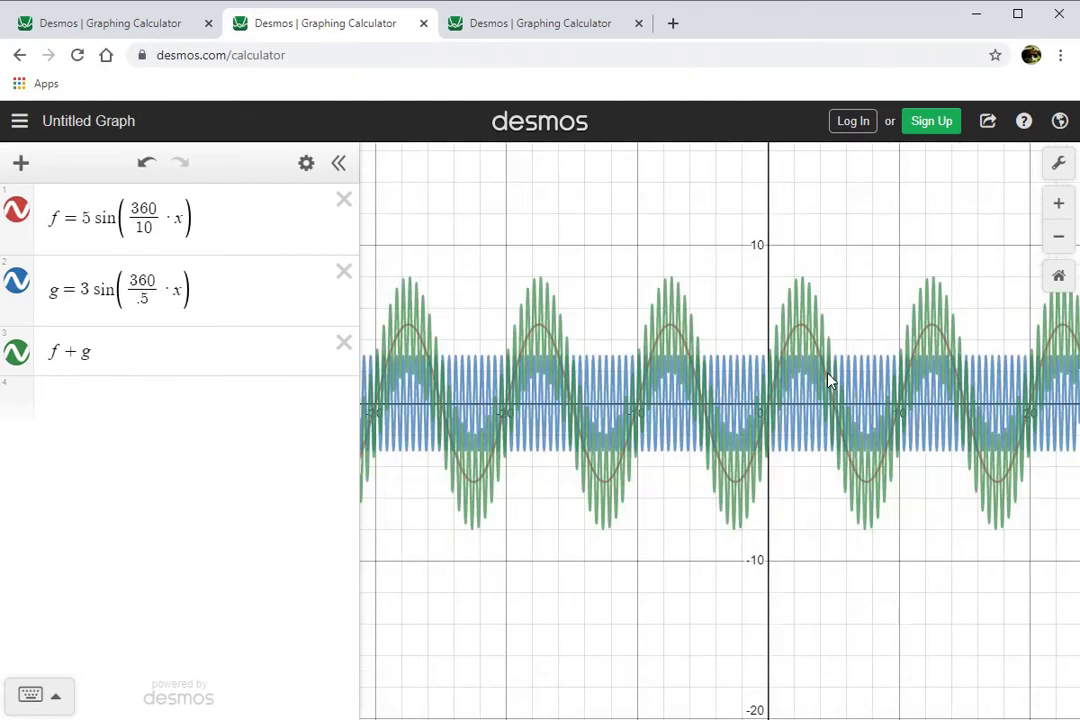
Add the function h = 10 sin(360/50 x) below the f + g expression
{"action": "left_click", "coordinate": [222, 291]}
{"action": "left_click", "coordinate": [114, 404]}
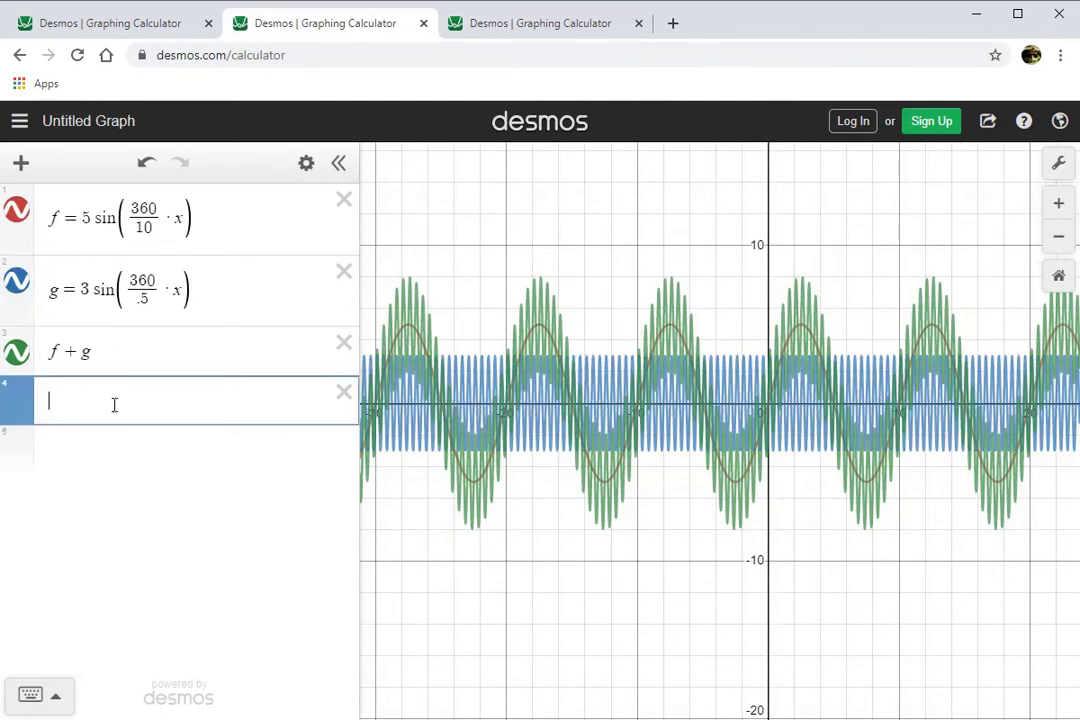
{"action": "type", "text": "h = 10 sin("}
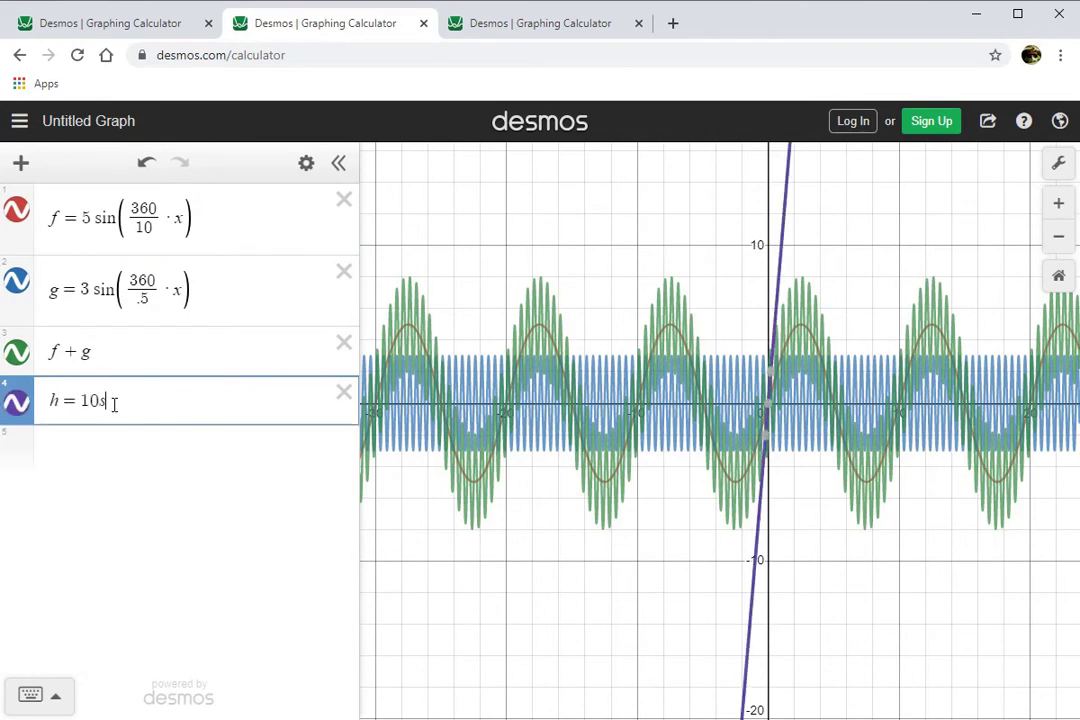
{"action": "type", "text": "360/50"}
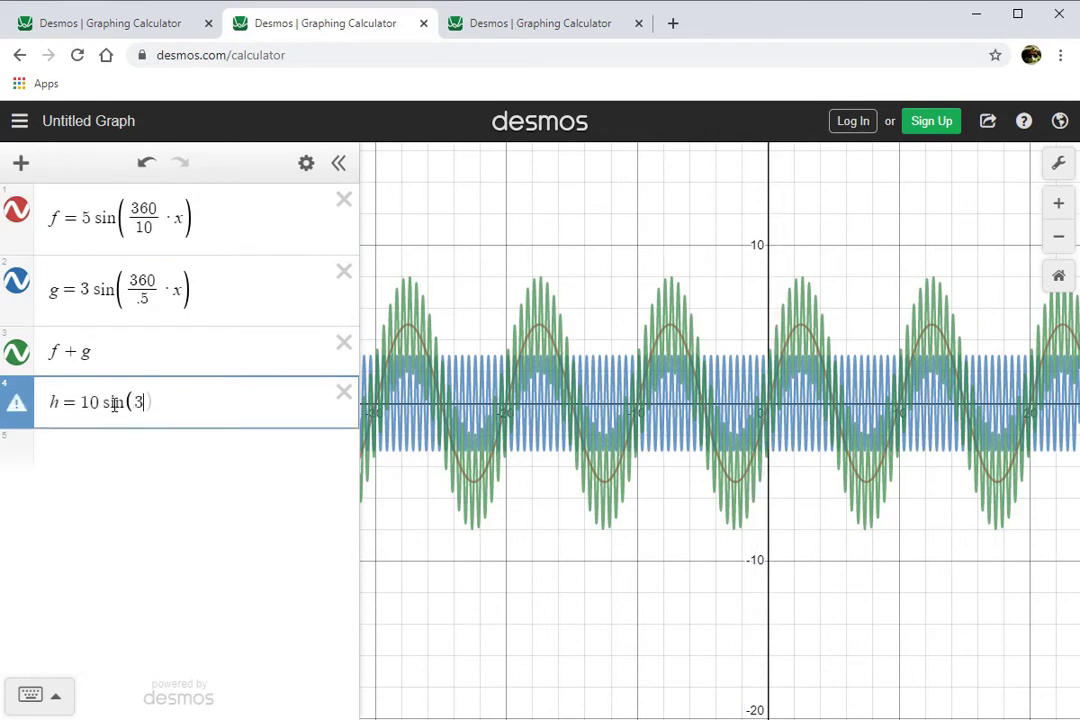
{"action": "key", "text": "Right"}
{"action": "type", "text": "x"}
Extend the f + g expression to f + g + h and examine the combined waveform at wide and close scales
{"action": "left_click", "coordinate": [116, 346]}
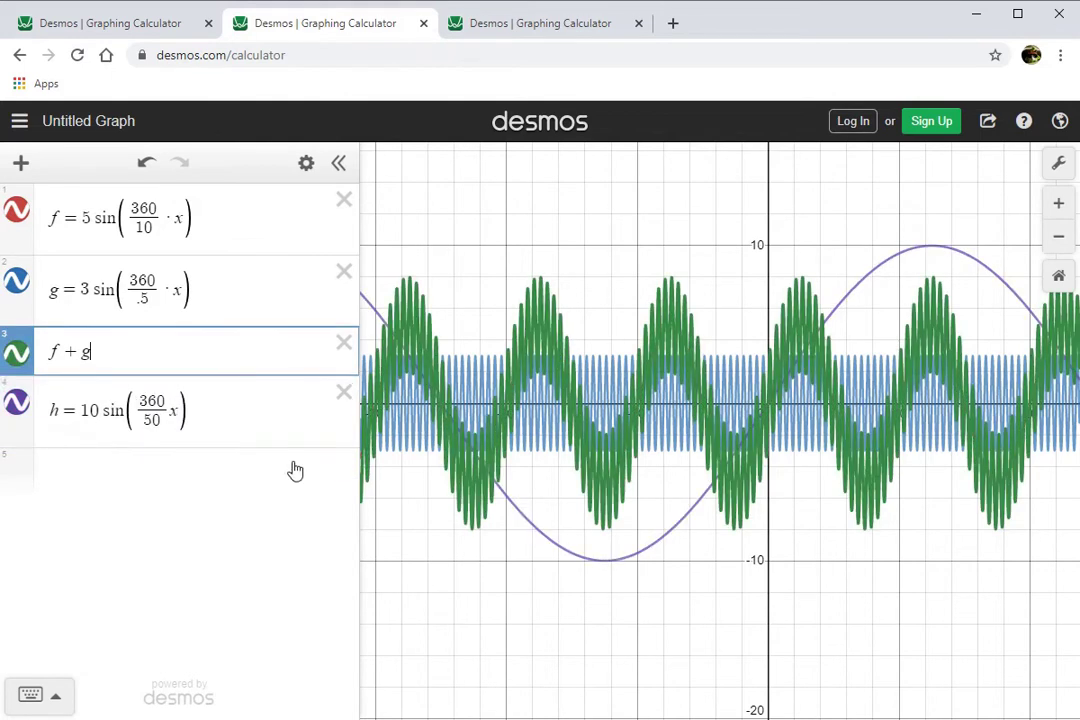
{"action": "type", "text": "+h"}
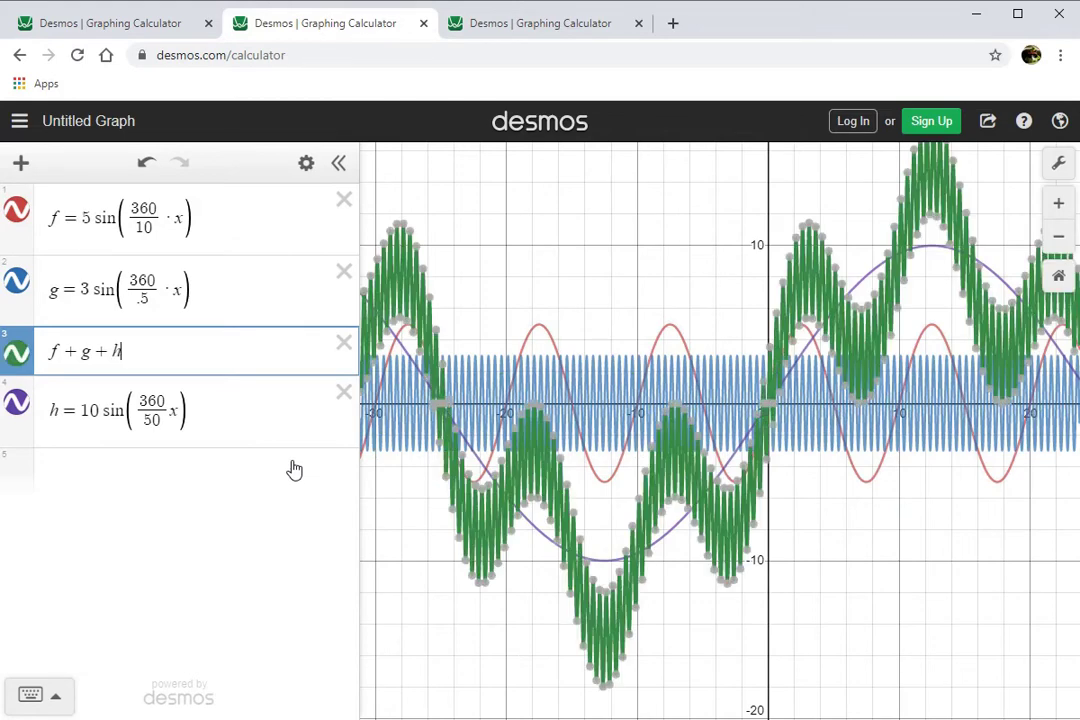
{"action": "scroll", "coordinate": [885, 505], "scroll_direction": "down", "scroll_amount": 3}
{"action": "scroll", "coordinate": [885, 505], "scroll_direction": "down", "scroll_amount": 10}
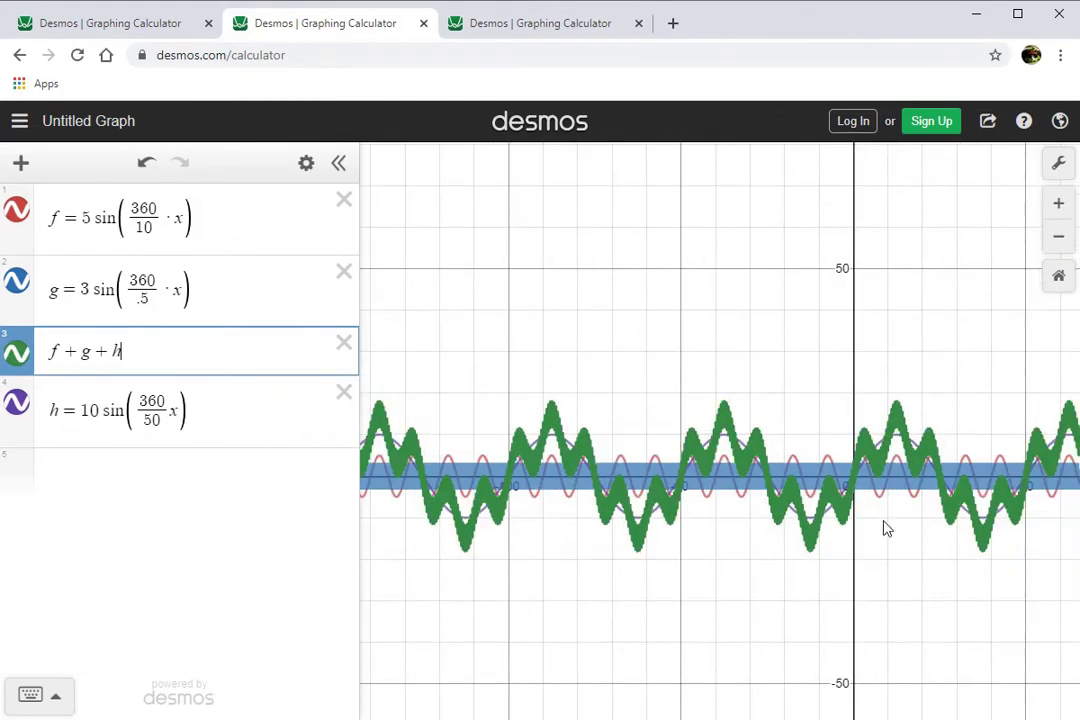
{"action": "left_click_drag", "start_coordinate": [835, 572], "coordinate": [755, 521]}
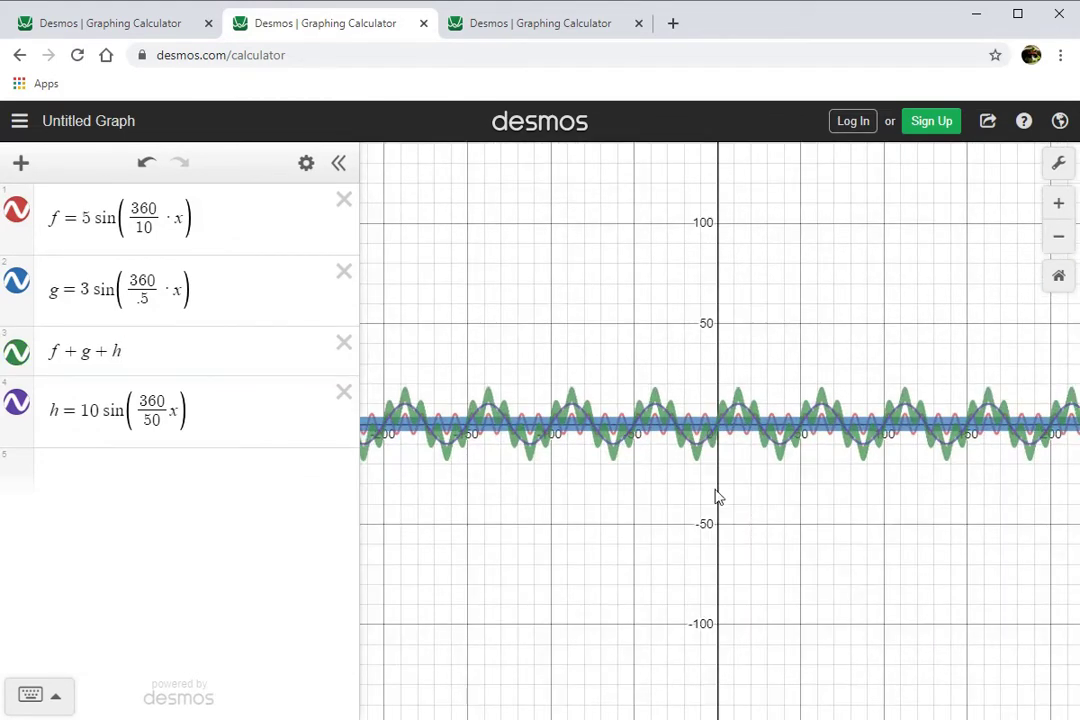
{"action": "scroll", "coordinate": [650, 440], "scroll_direction": "up", "scroll_amount": 1}
{"action": "scroll", "coordinate": [650, 440], "scroll_direction": "up", "scroll_amount": 5}
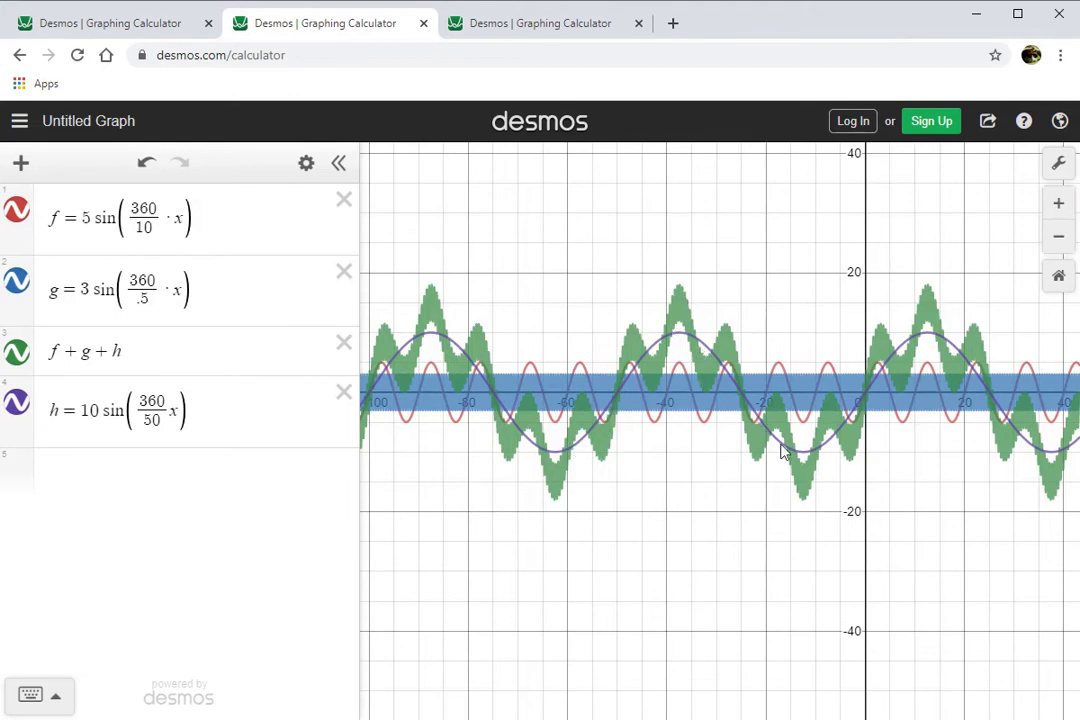
{"action": "scroll", "coordinate": [653, 346], "scroll_direction": "up", "scroll_amount": 10}
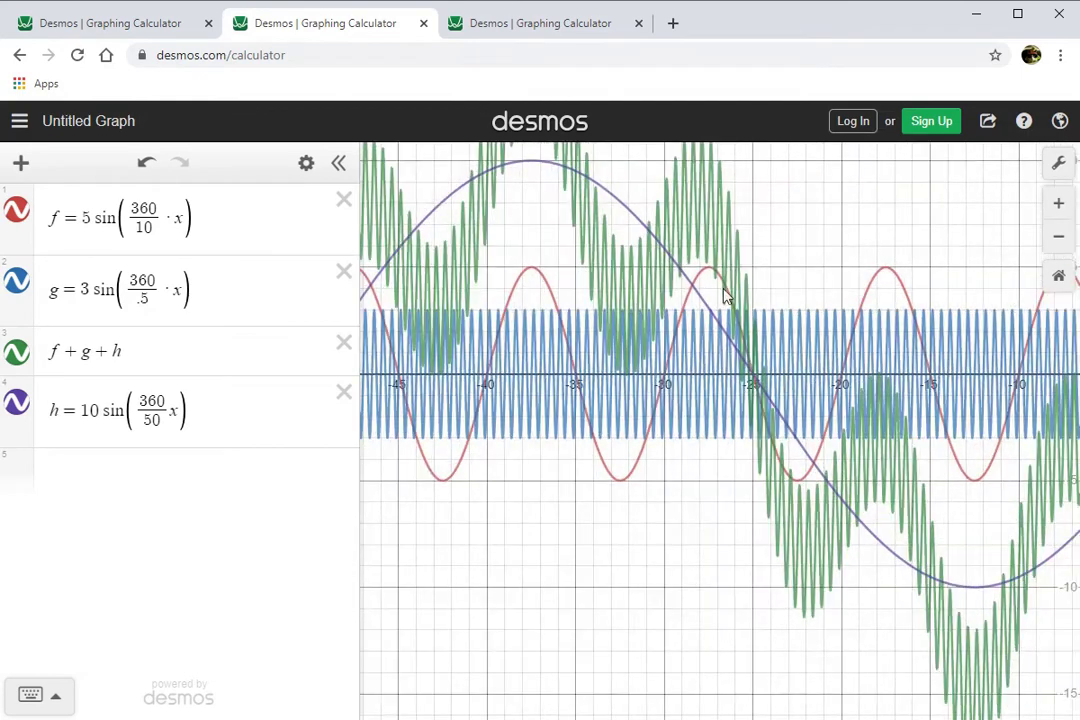
{"action": "left_click_drag", "start_coordinate": [549, 250], "coordinate": [613, 393]}
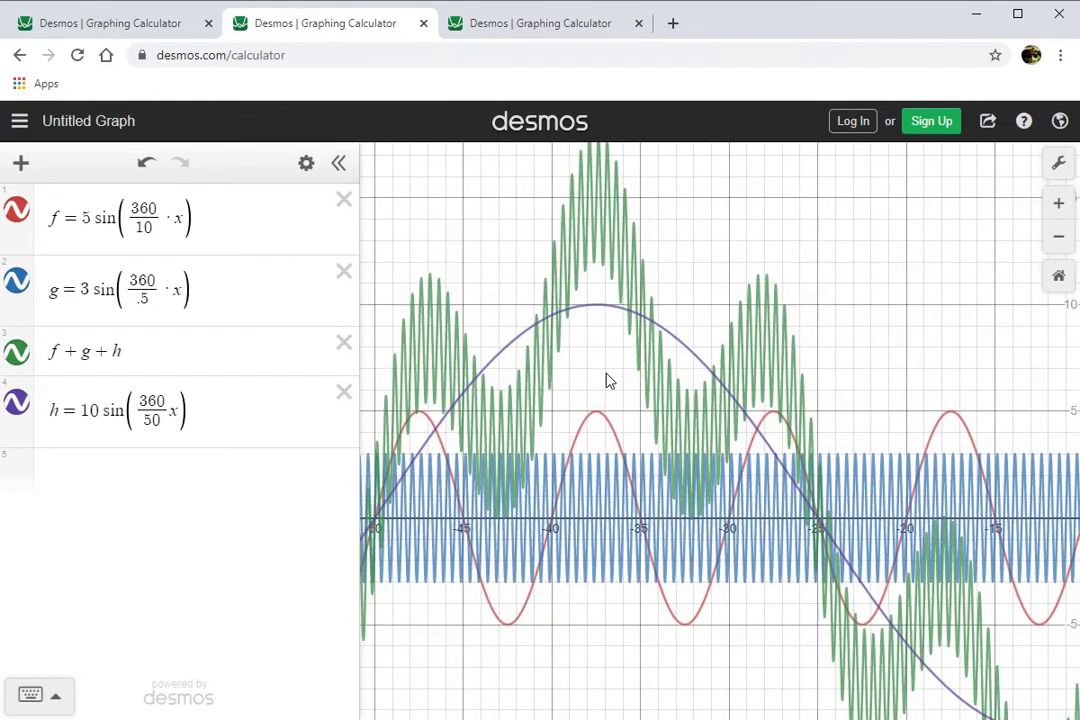
Switch to the third graph, show the two-term sum sin(360/1 x) + sin(360/2 x), and restore the default viewport
{"action": "left_click", "coordinate": [526, 28]}
{"action": "left_click", "coordinate": [250, 222]}
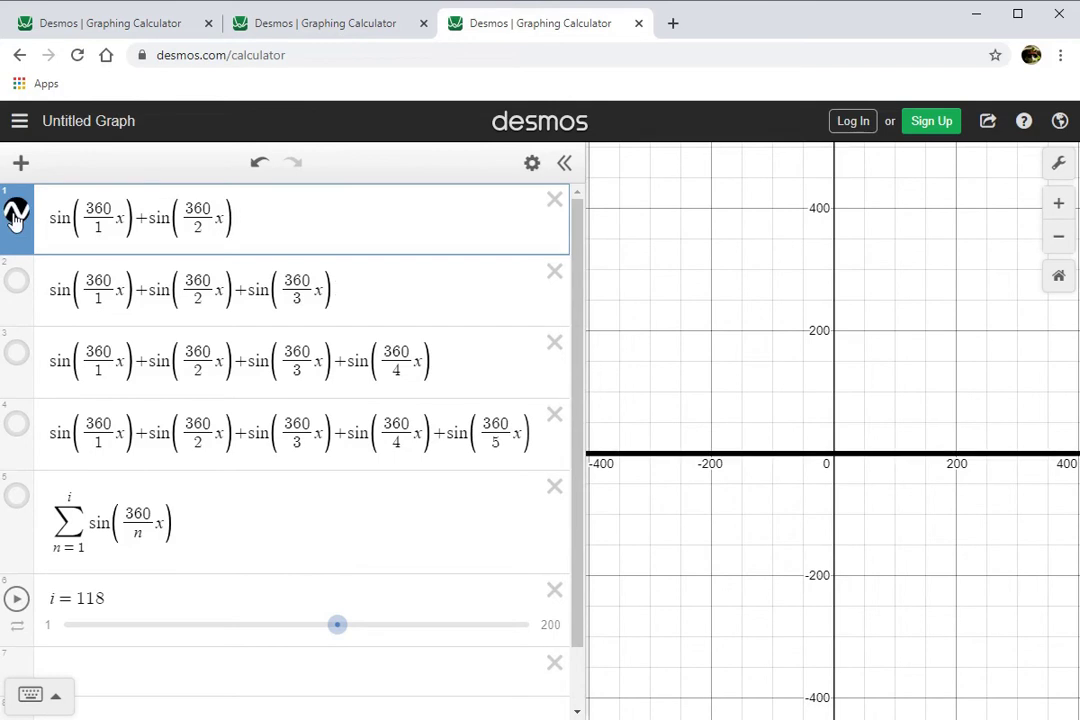
{"action": "left_click", "coordinate": [1059, 276]}
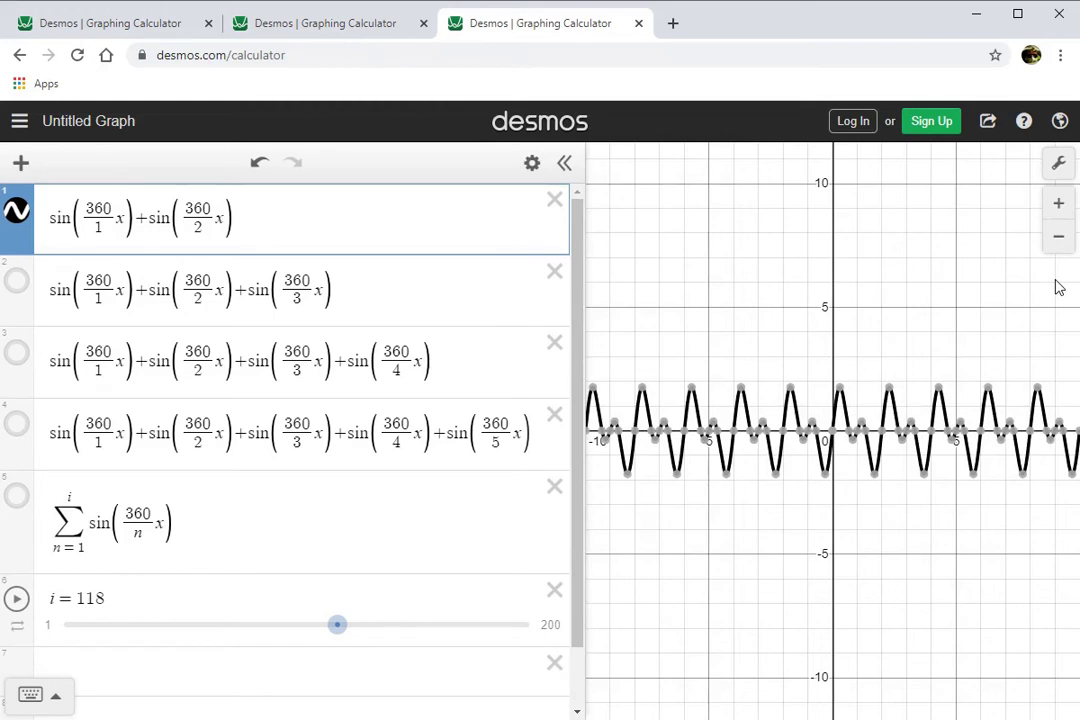
{"action": "left_click", "coordinate": [935, 337]}
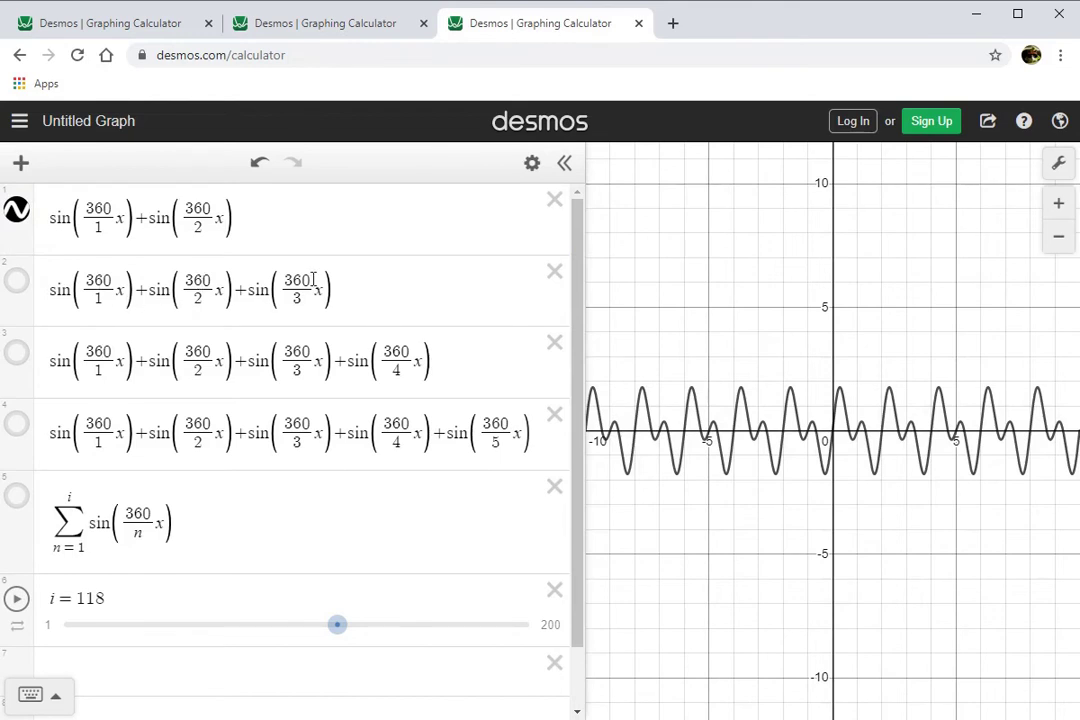
Show the curves of the three-, four- and five-term sine sums alongside the two-term sum
{"action": "left_click", "coordinate": [17, 281]}
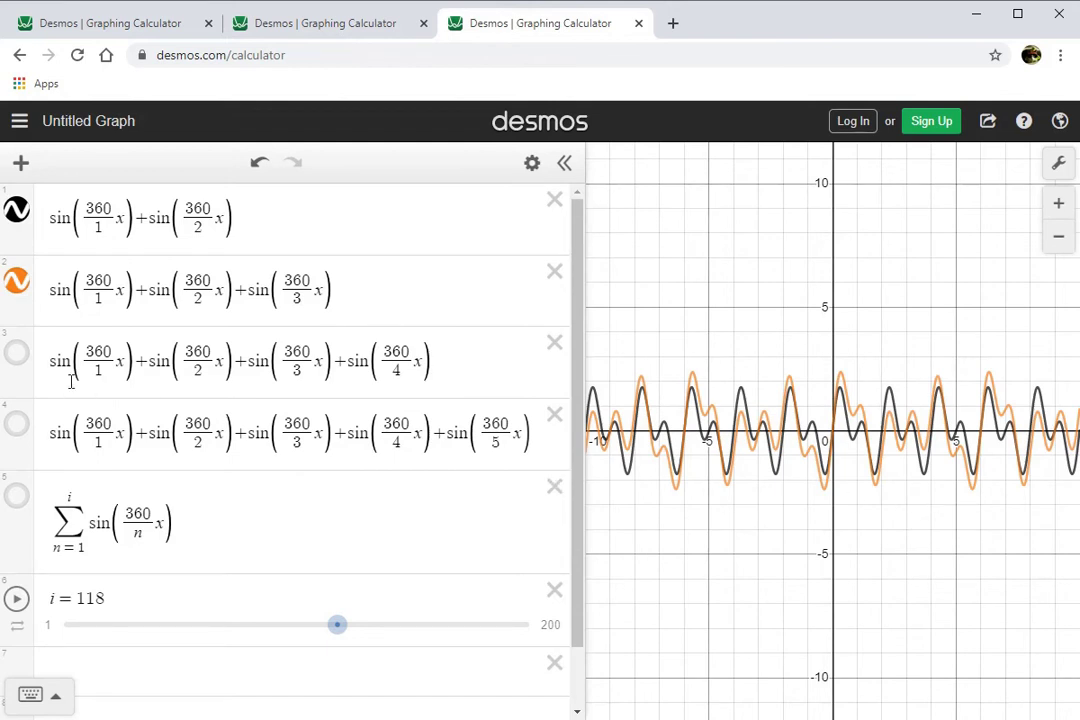
{"action": "left_click", "coordinate": [16, 354]}
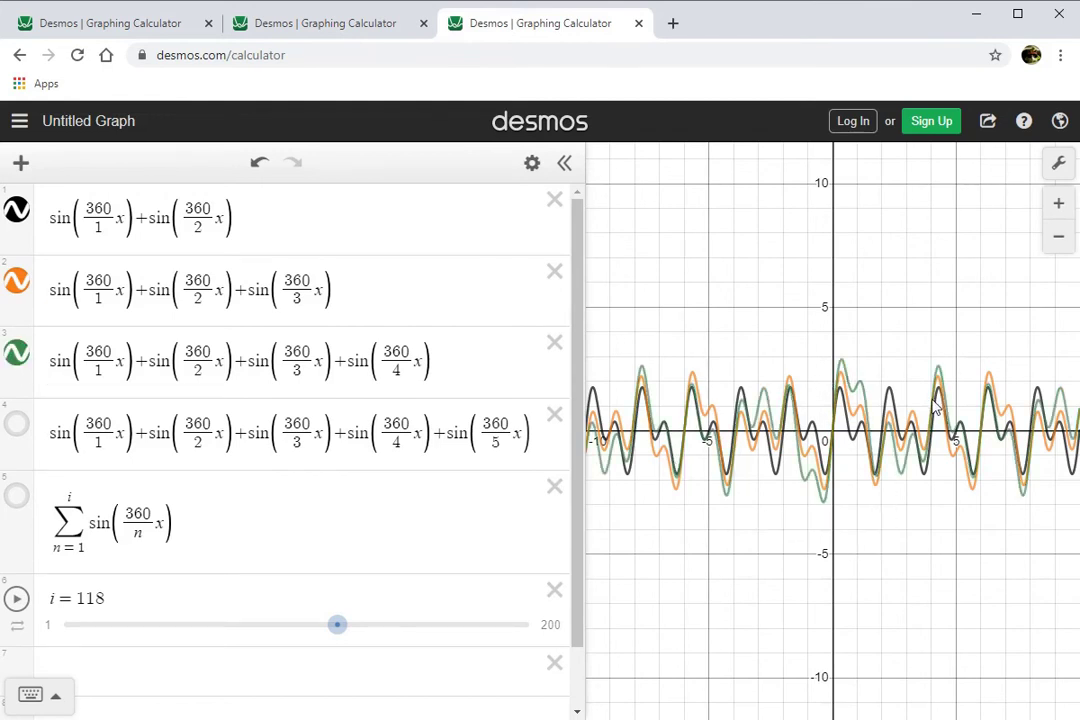
{"action": "left_click", "coordinate": [17, 430]}
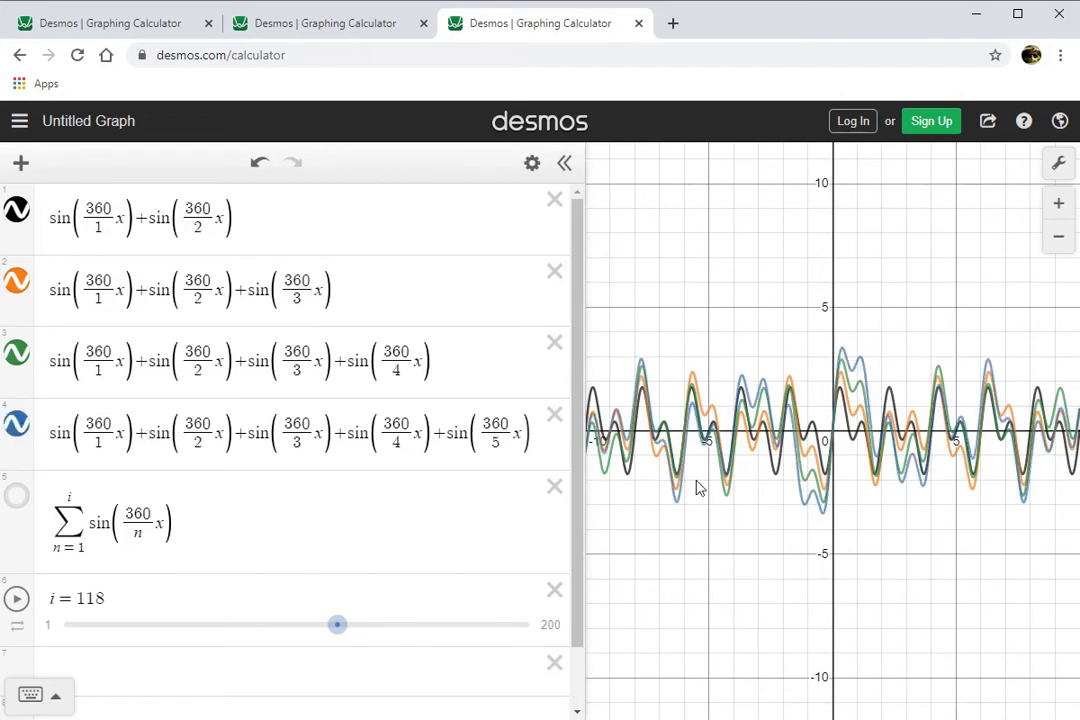
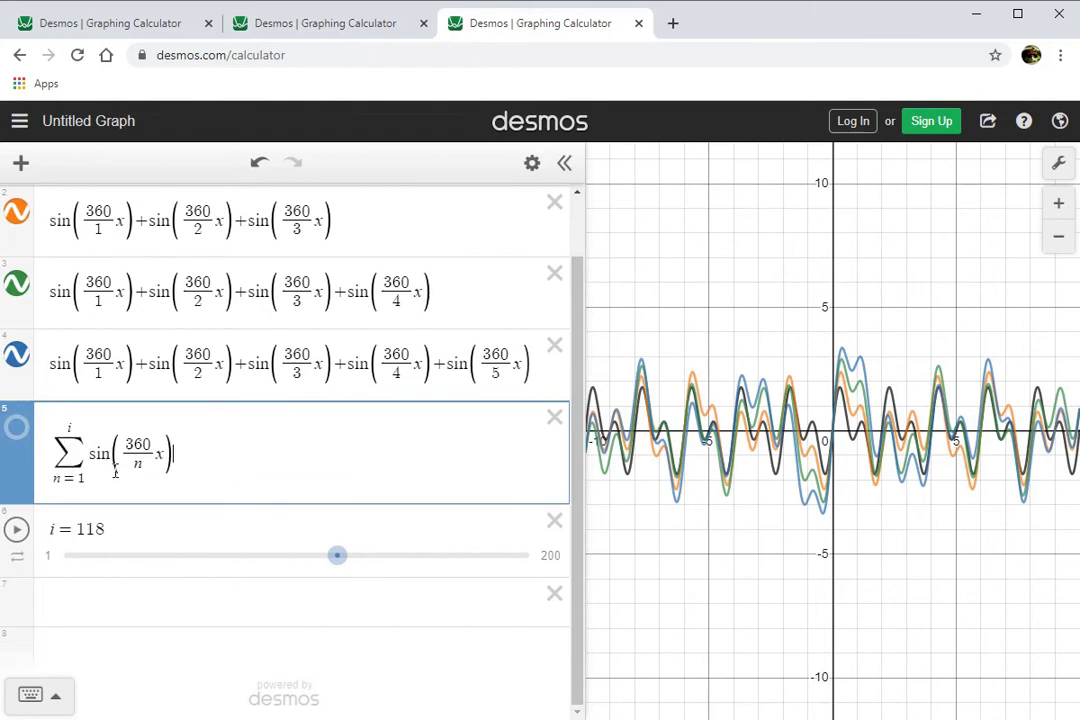
Lower the summation's upper limit i to 1, and raise it to 2
{"action": "left_click_drag", "start_coordinate": [338, 563], "coordinate": [60, 560]}
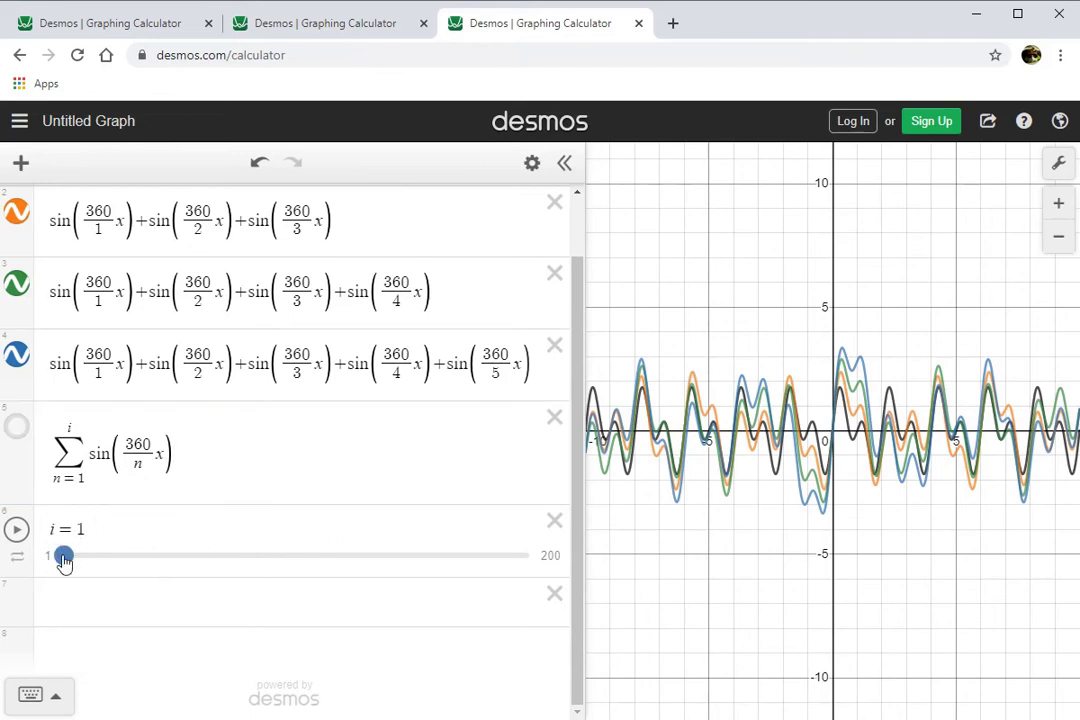
{"action": "scroll", "coordinate": [120, 559], "scroll_direction": "up", "scroll_amount": 1}
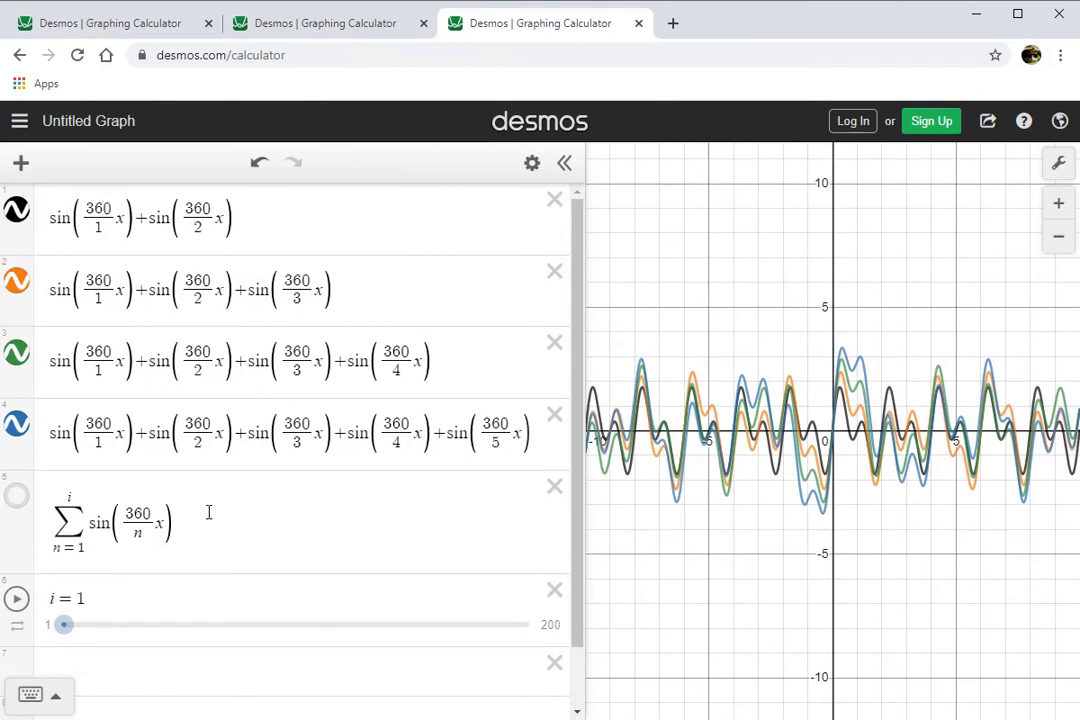
{"action": "left_click", "coordinate": [75, 628]}
{"action": "left_click_drag", "start_coordinate": [76, 631], "coordinate": [67, 631]}
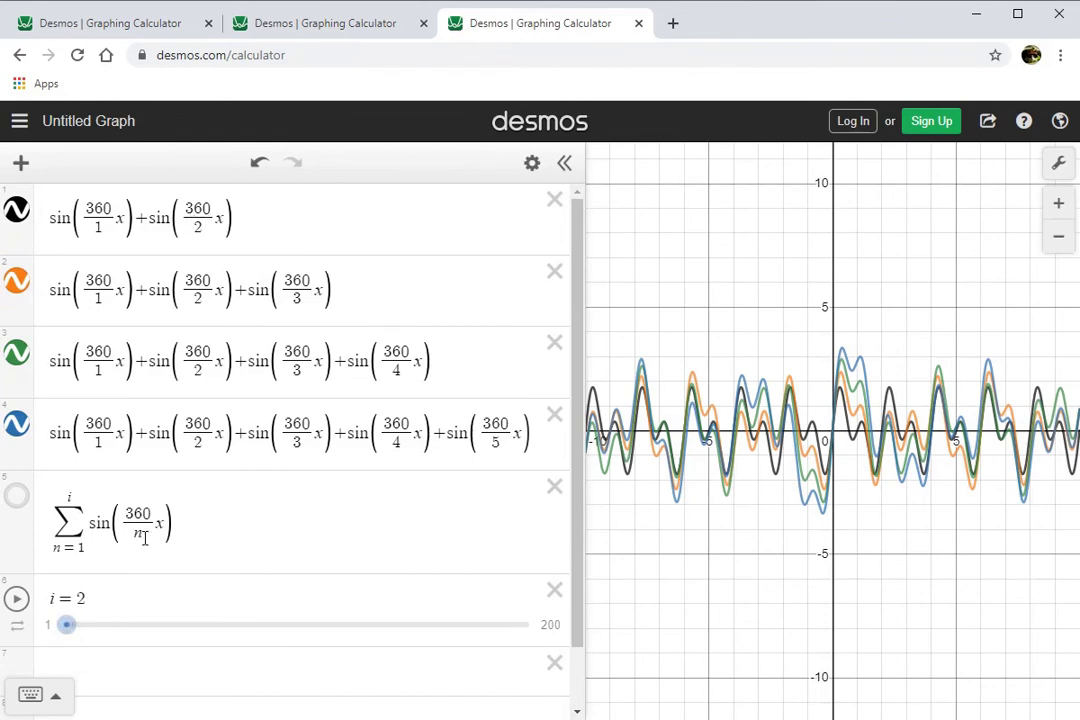
Show the summation curve, compare it with the two-term sum, and hide the curves of all four written-out sums
{"action": "left_click", "coordinate": [17, 496]}
{"action": "left_click", "coordinate": [17, 424]}
{"action": "left_click", "coordinate": [17, 353]}
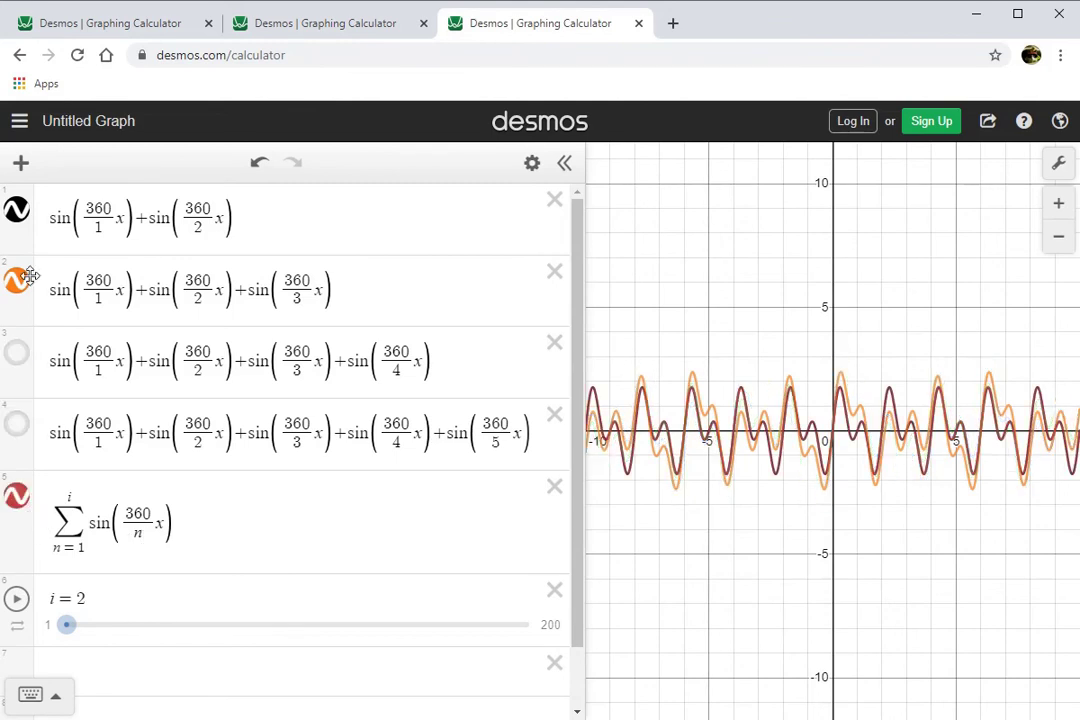
{"action": "left_click", "coordinate": [17, 281]}
{"action": "left_click", "coordinate": [18, 212]}
{"action": "left_click", "coordinate": [22, 222]}
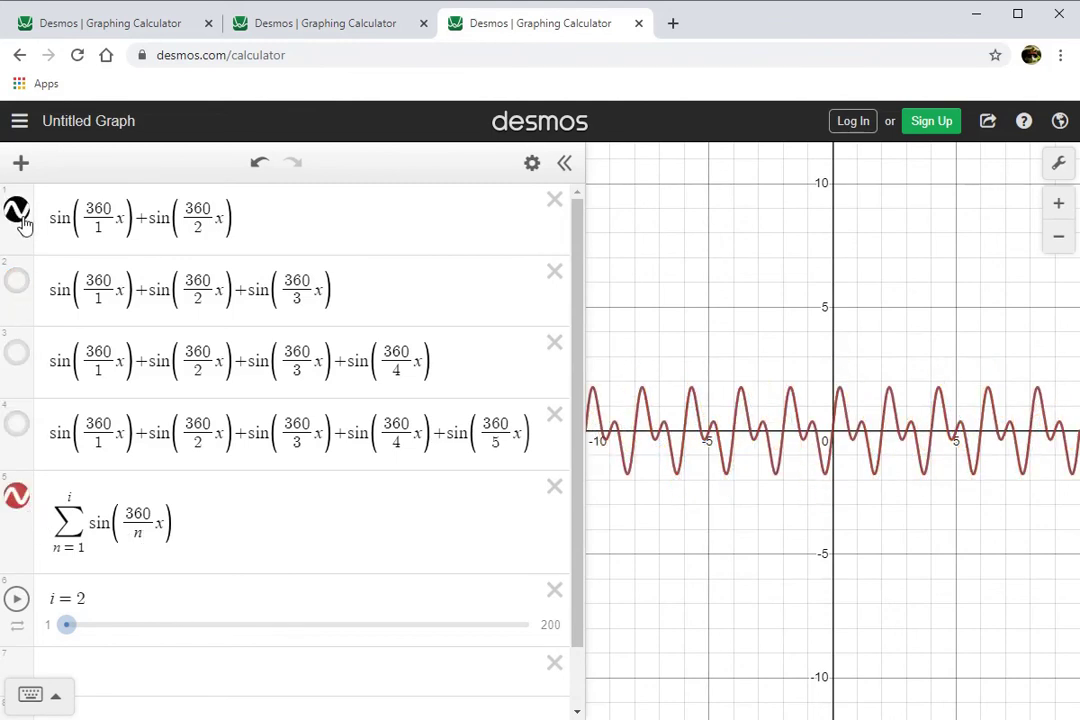
{"action": "left_click", "coordinate": [20, 216]}
Set i to 5 while showing the three-term sum for comparison, and hide the three-term curve
{"action": "left_click", "coordinate": [17, 281]}
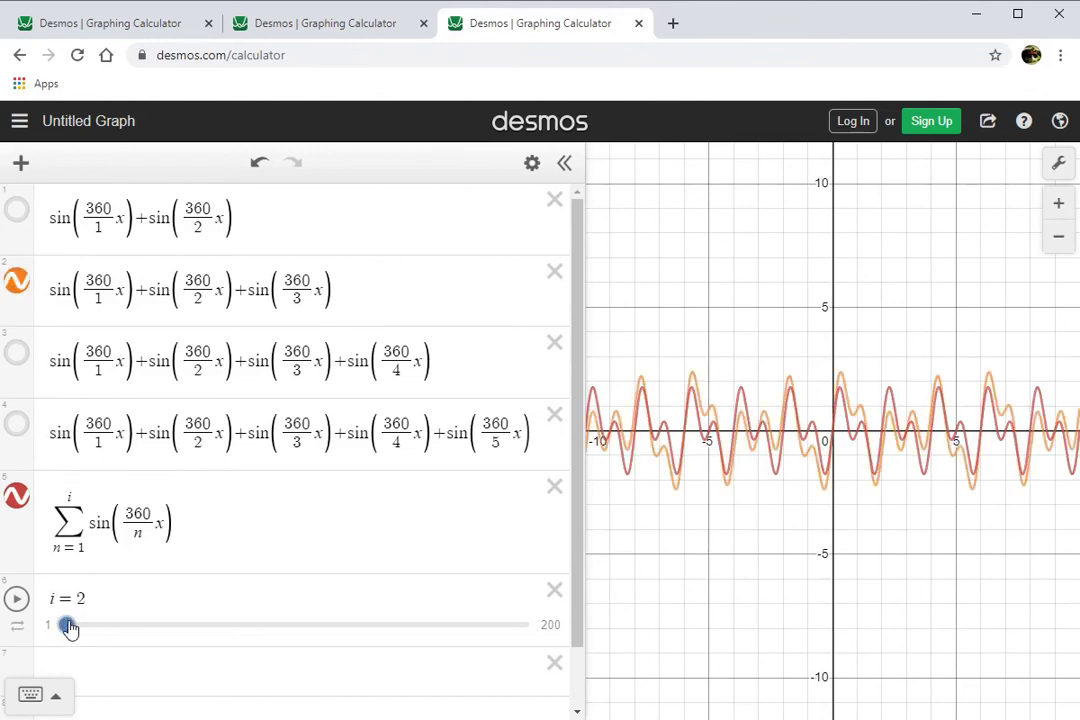
{"action": "left_click_drag", "start_coordinate": [68, 627], "coordinate": [77, 629]}
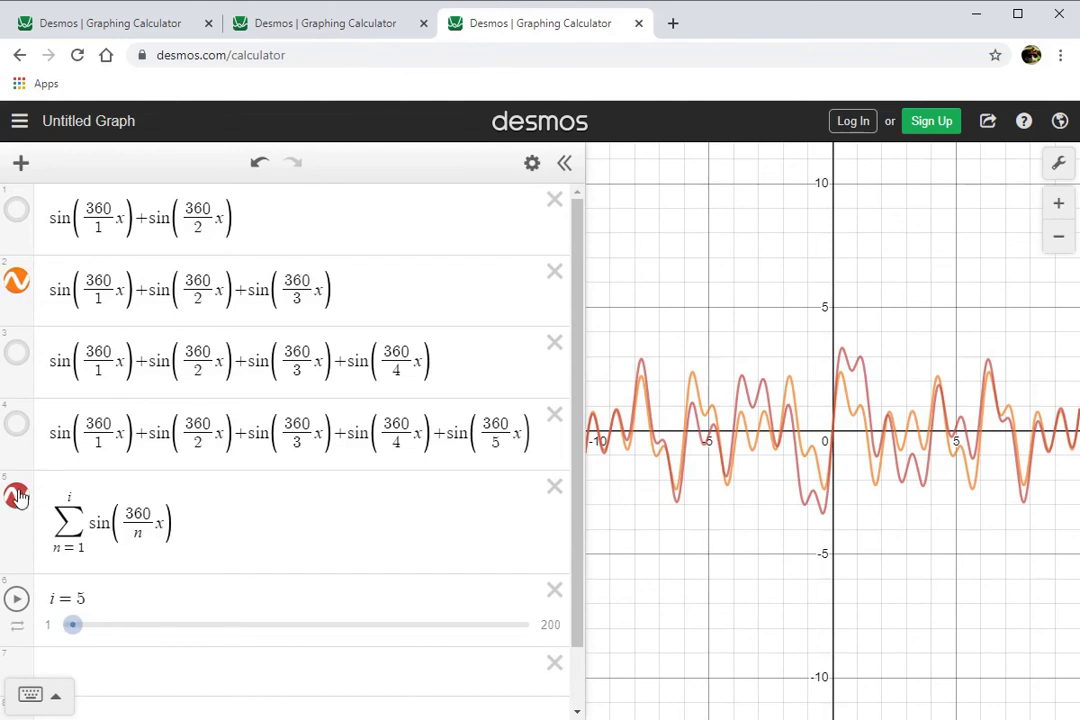
{"action": "left_click", "coordinate": [17, 281]}
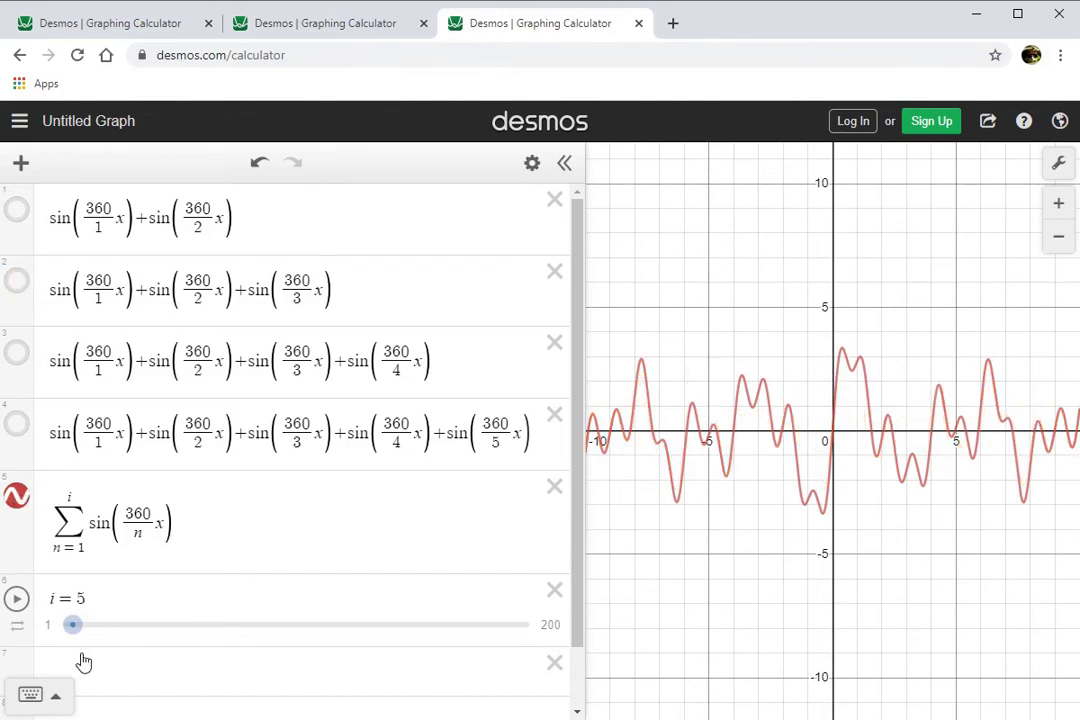
Increase i to 33 and further to 84, examining the summation waveform over a wider range
{"action": "left_click_drag", "start_coordinate": [73, 625], "coordinate": [139, 630]}
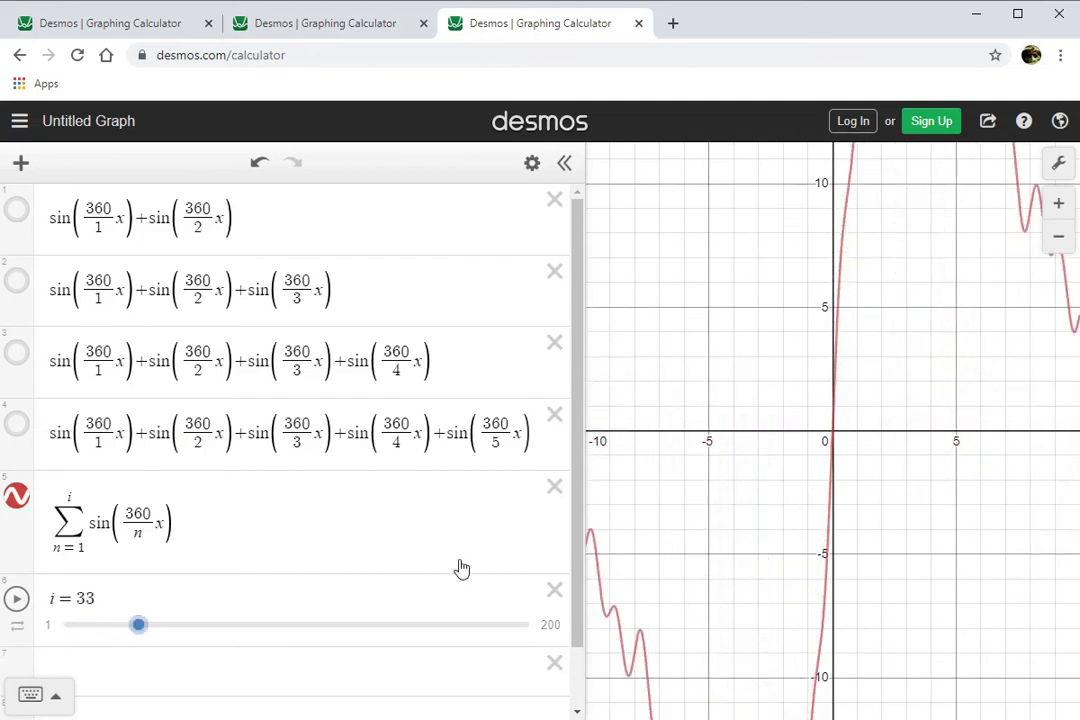
{"action": "scroll", "coordinate": [808, 506], "scroll_direction": "down", "scroll_amount": 5}
{"action": "scroll", "coordinate": [838, 520], "scroll_direction": "down", "scroll_amount": 6}
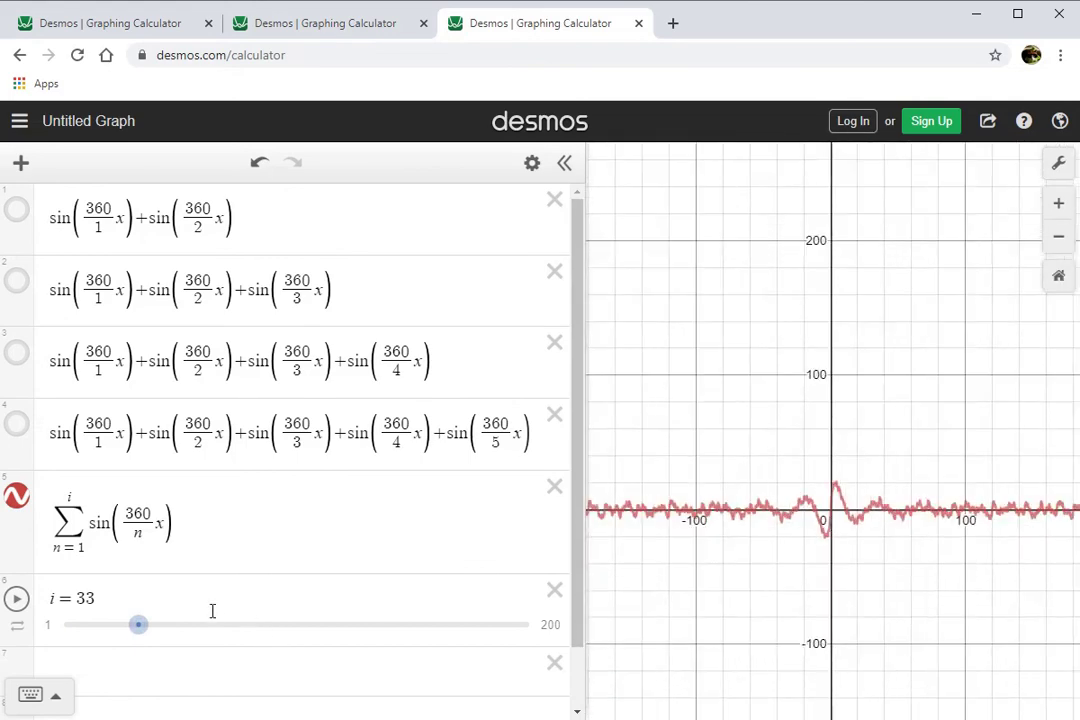
{"action": "left_click_drag", "start_coordinate": [137, 624], "coordinate": [258, 653]}
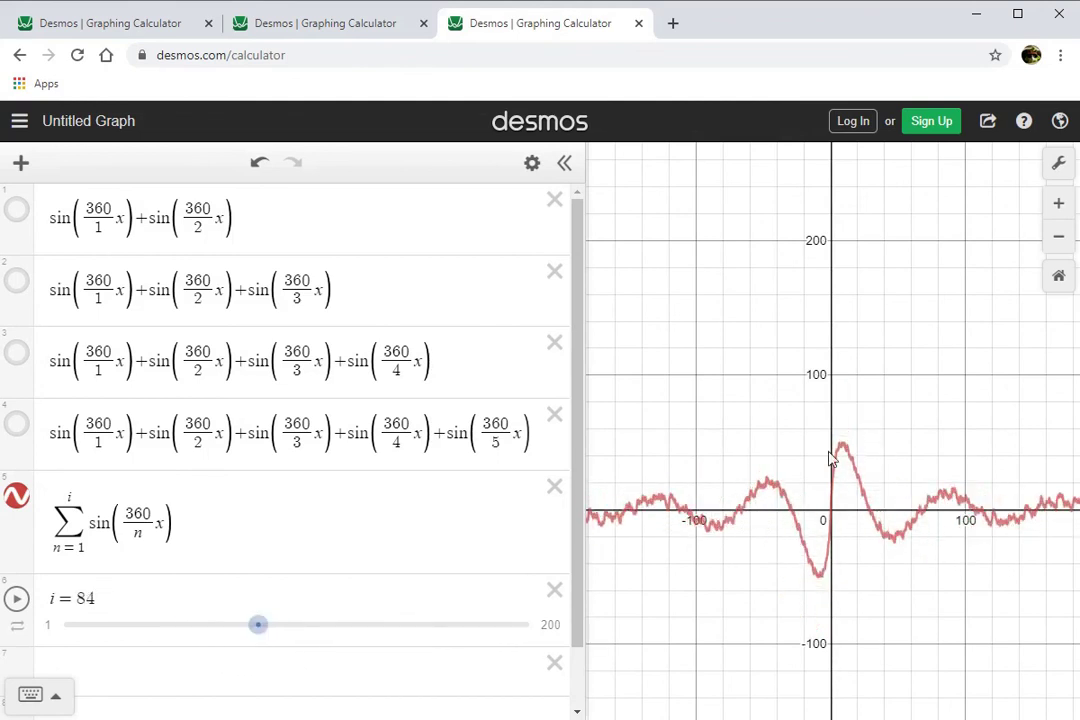